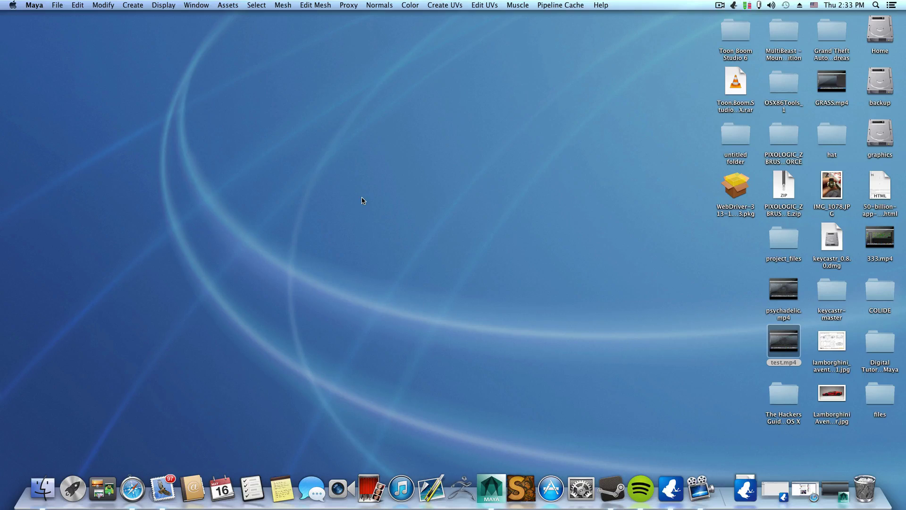
Play part of the test.mp4 preview from the desktop to examine the rod animation, pause it, and dismiss the video window.
{"action": "double_click", "coordinate": [782, 347]}
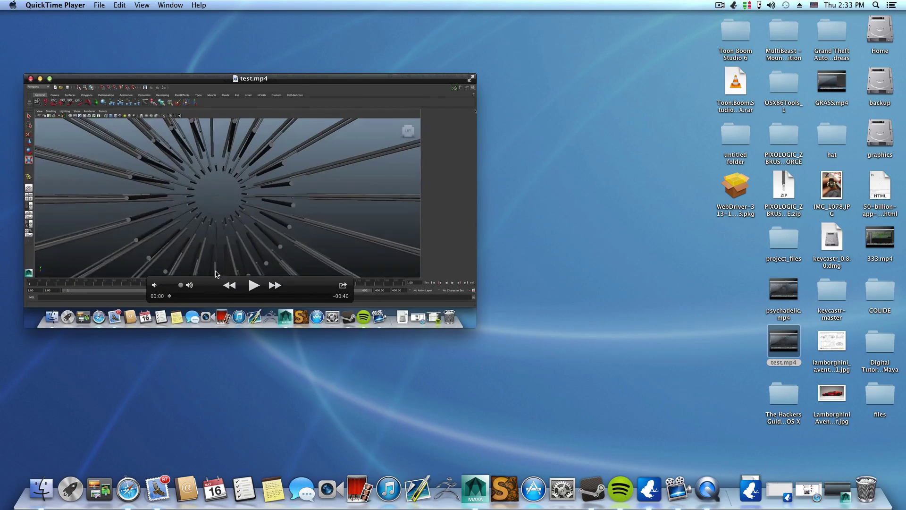
{"action": "left_click", "coordinate": [254, 286]}
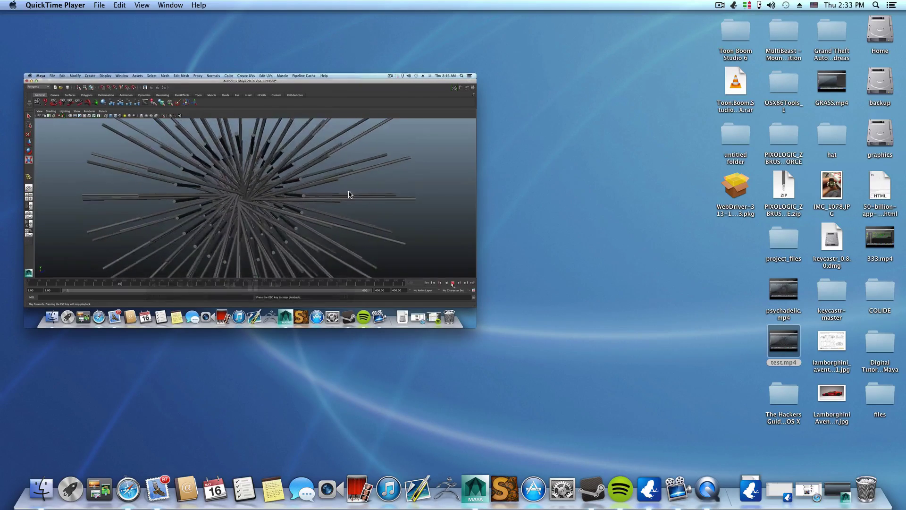
{"action": "mouse_move", "coordinate": [235, 261]}
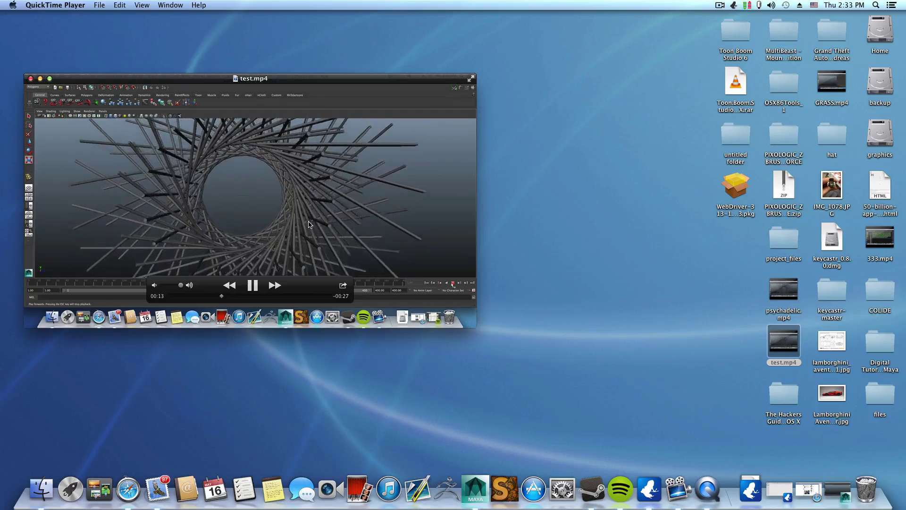
{"action": "left_click", "coordinate": [251, 286]}
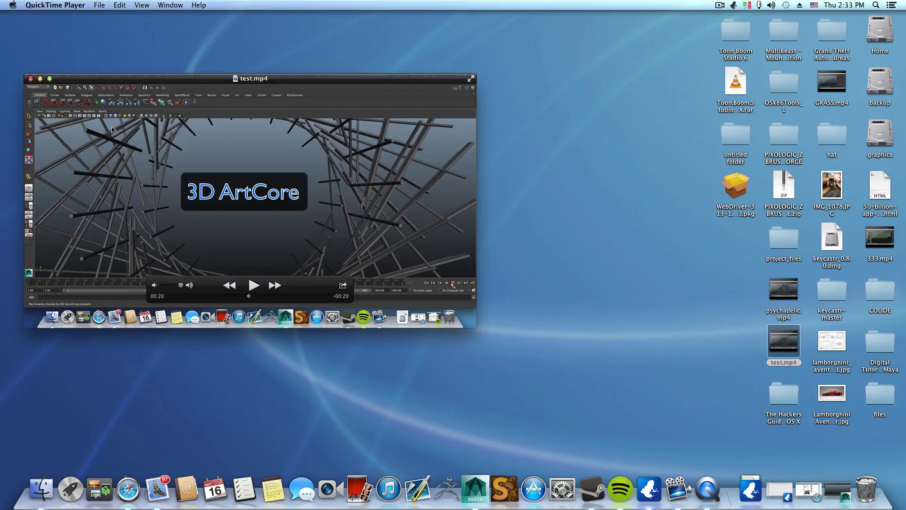
{"action": "left_click", "coordinate": [36, 79]}
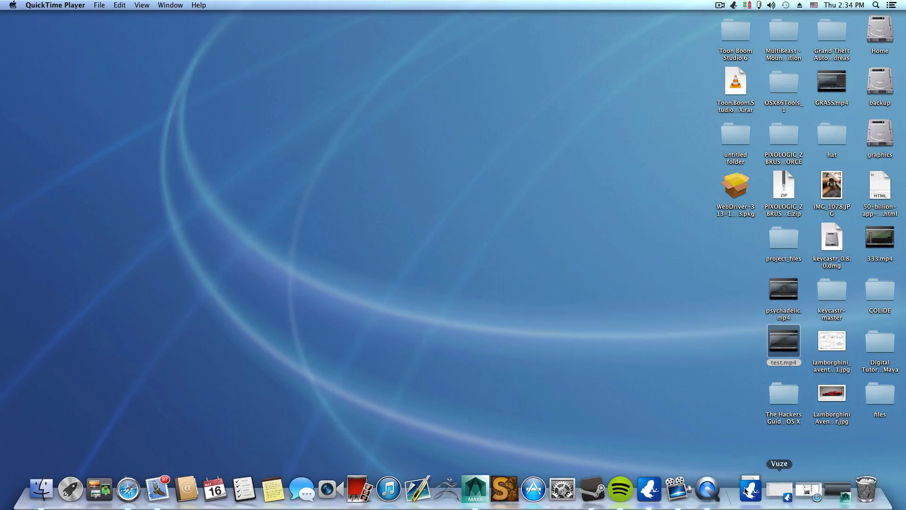
Switch to Maya, add a polygon cylinder at the grid's centre, and turn on shaded display.
{"action": "left_click", "coordinate": [838, 490]}
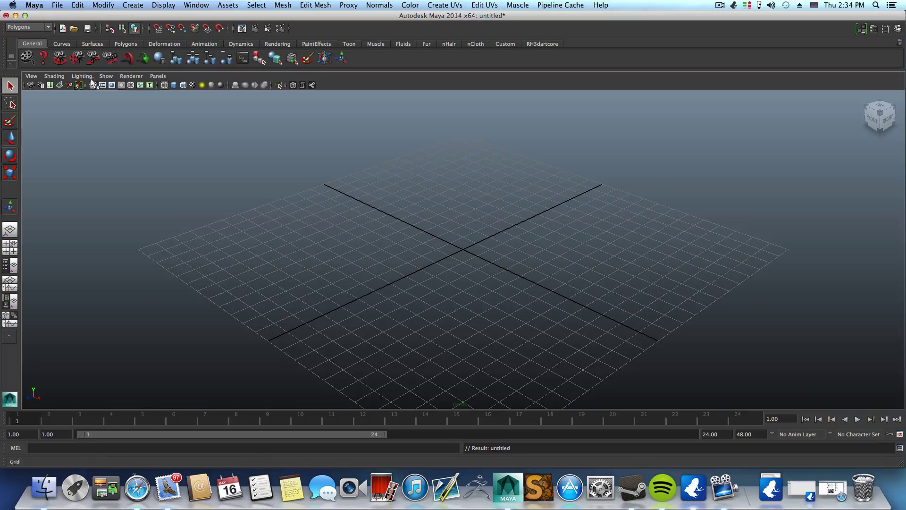
{"action": "left_click", "coordinate": [122, 42]}
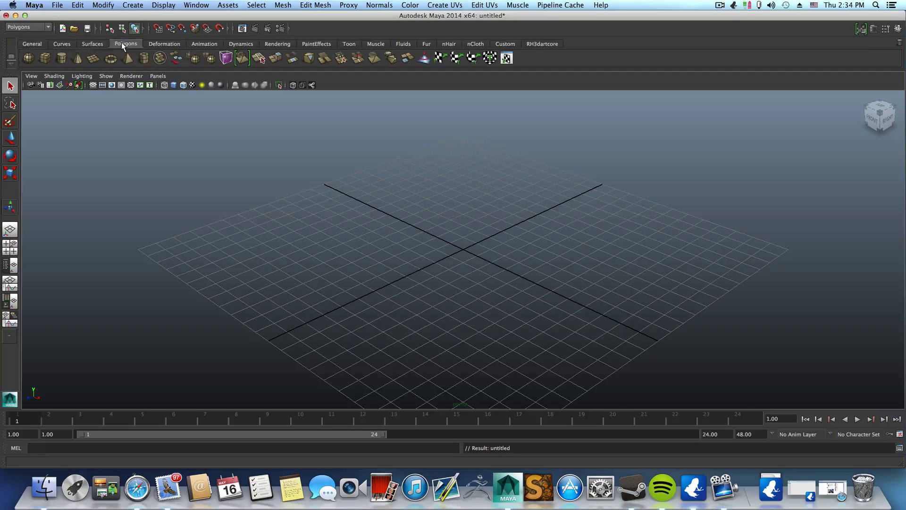
{"action": "left_click", "coordinate": [62, 57]}
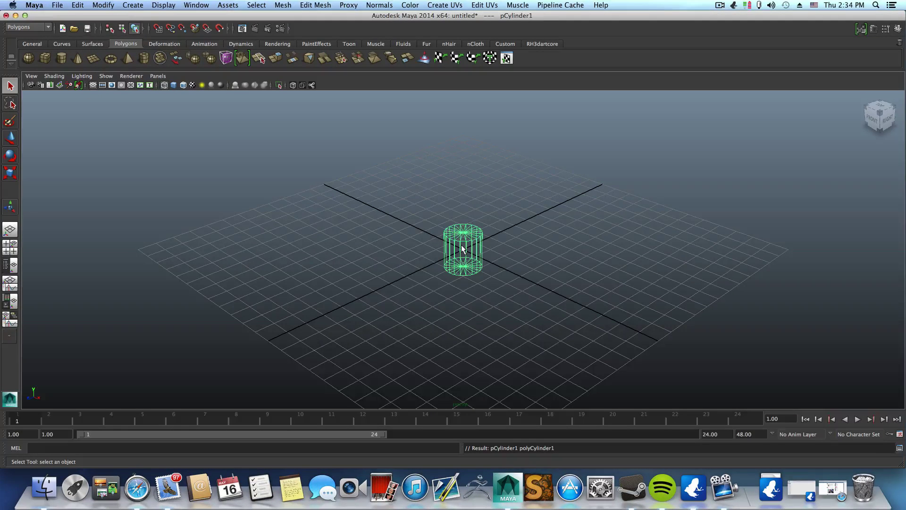
{"action": "key", "text": "5"}
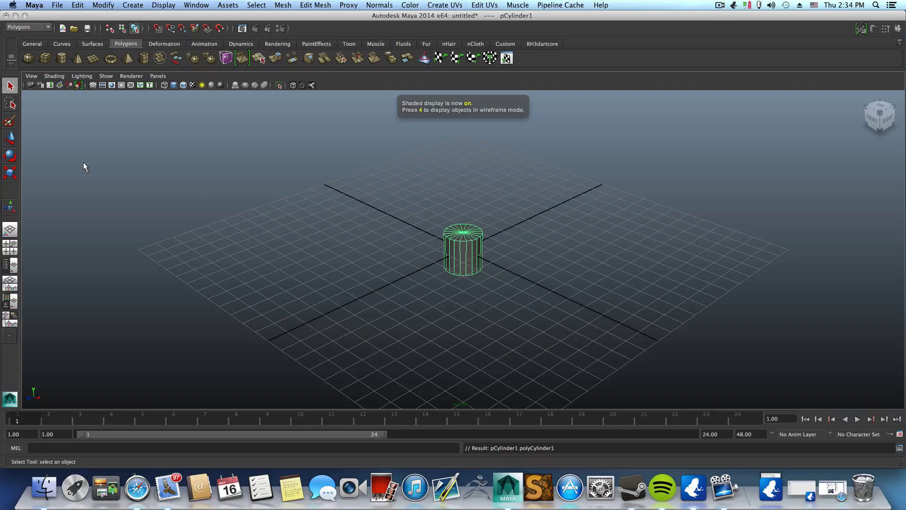
Scale the cylinder along its vertical axis into a long, thin rod that extends well above and below the grid.
{"action": "left_click", "coordinate": [8, 174]}
{"action": "left_click_drag", "start_coordinate": [462, 208], "coordinate": [463, 113]}
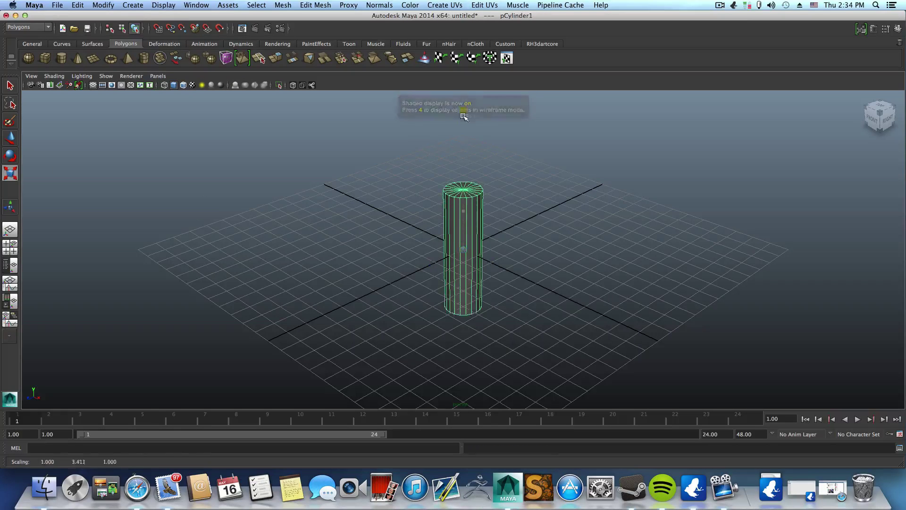
{"action": "scroll", "coordinate": [504, 220], "scroll_direction": "down", "scroll_amount": 3}
{"action": "scroll", "coordinate": [504, 220], "scroll_direction": "down", "scroll_amount": 4}
{"action": "mouse_move", "coordinate": [463, 209]}
{"action": "left_mouse_down"}
{"action": "mouse_move", "coordinate": [459, 59]}
{"action": "mouse_move", "coordinate": [463, 200]}
{"action": "left_mouse_up"}
{"action": "left_click_drag", "start_coordinate": [463, 249], "coordinate": [379, 266]}
{"action": "left_click_drag", "start_coordinate": [463, 212], "coordinate": [532, 278]}
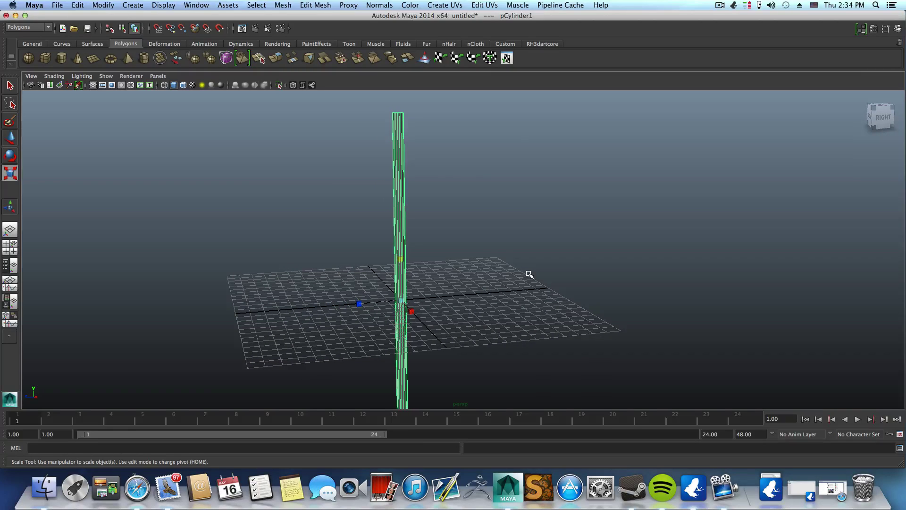
Duplicate the rod, offset the copy about -1.224 cm along Z, and rotate it -15 degrees about Z.
{"action": "key", "text": "ctrl+d"}
{"action": "left_click", "coordinate": [10, 138]}
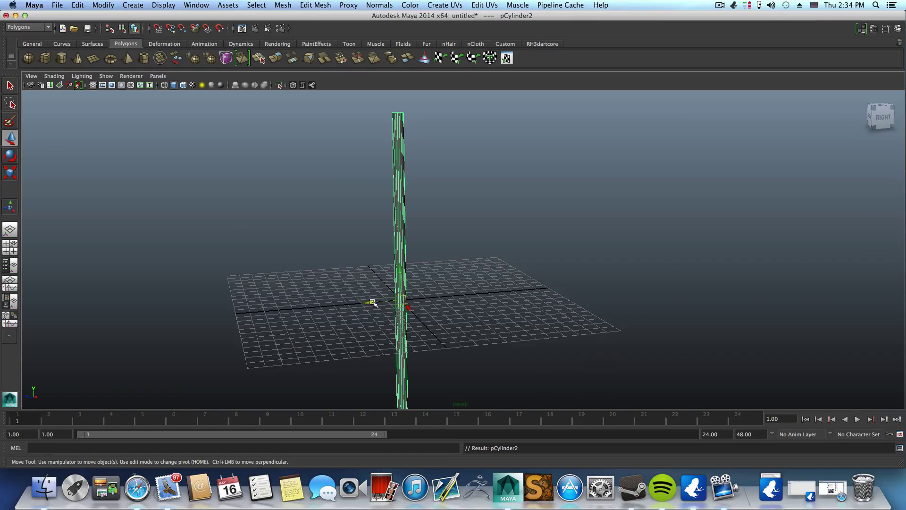
{"action": "left_click_drag", "start_coordinate": [372, 302], "coordinate": [388, 305]}
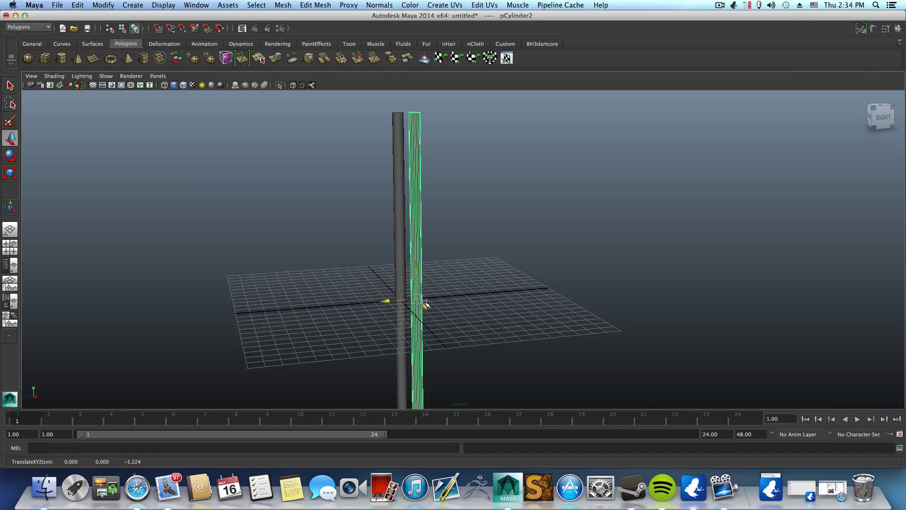
{"action": "key", "text": "e"}
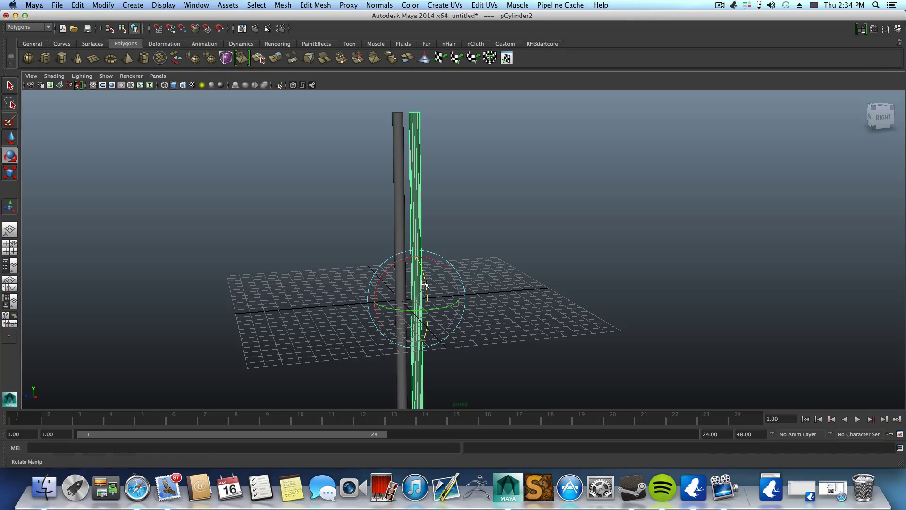
{"action": "left_click_drag", "start_coordinate": [424, 282], "coordinate": [426, 289]}
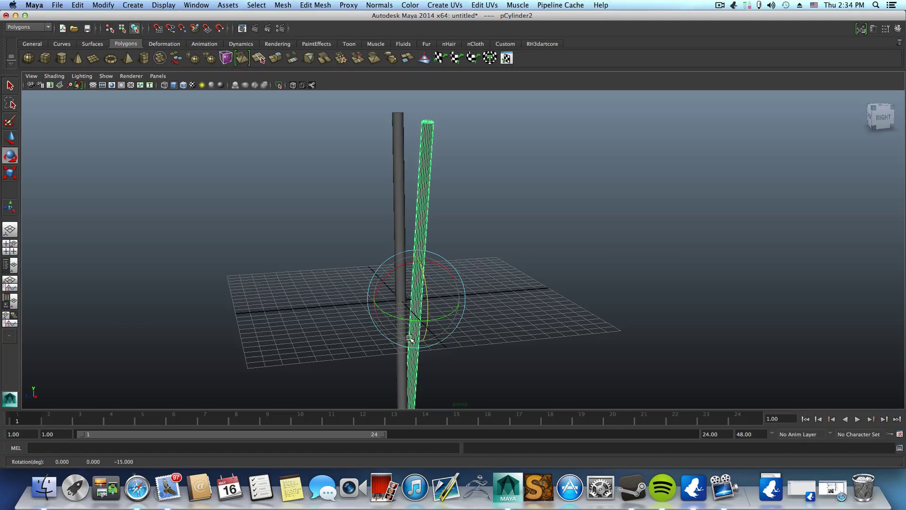
Repeat Duplicate with Transform on the tilted rod until twelve rods form a full spiral fan.
{"action": "left_click_drag", "start_coordinate": [410, 338], "coordinate": [437, 324], "text": "alt"}
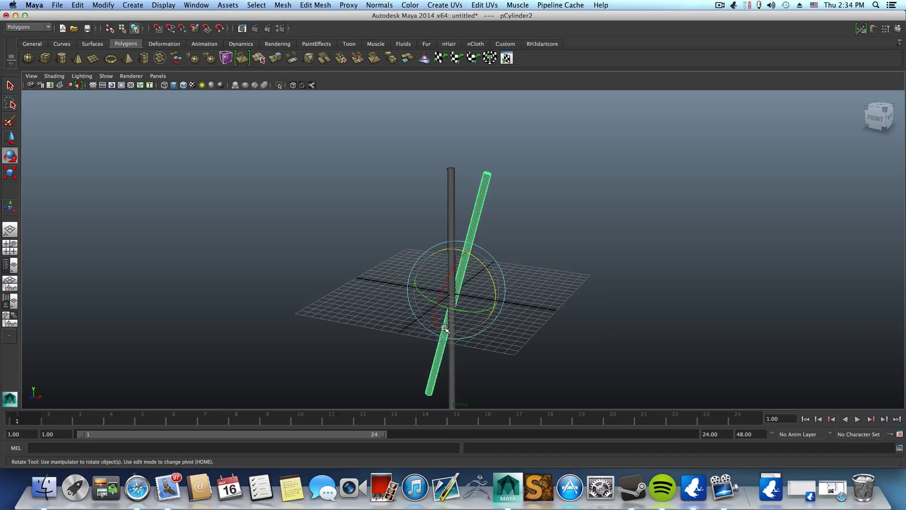
{"action": "key", "text": "shift+d"}
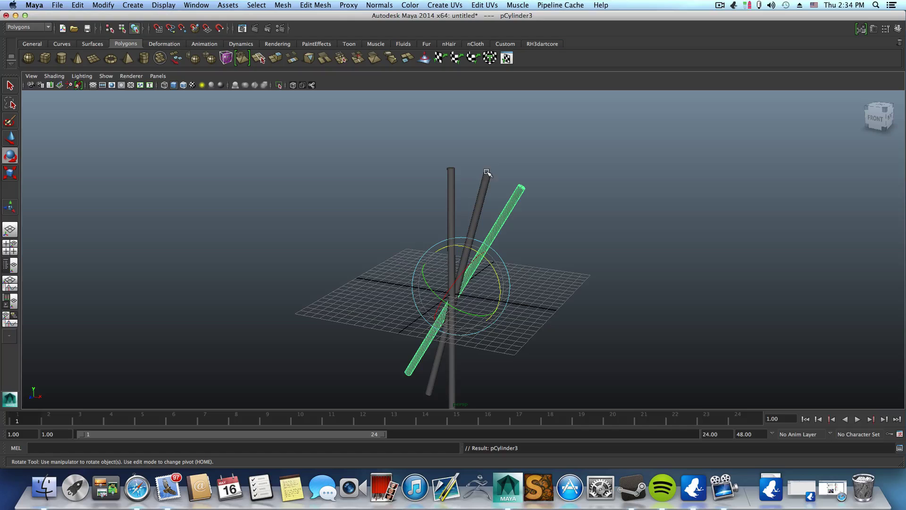
{"action": "key", "text": "shift+d"}
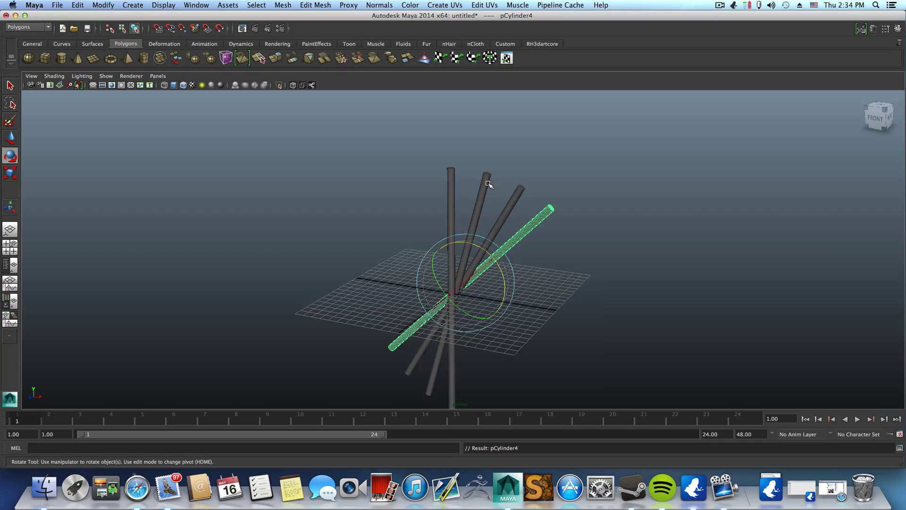
{"action": "key", "text": "shift+d"}
{"action": "key", "text": "shift+d"}
{"action": "key", "text": "shift+d"}
{"action": "key", "text": "shift+d"}
{"action": "key", "text": "shift+d"}
{"action": "key", "text": "shift+d"}
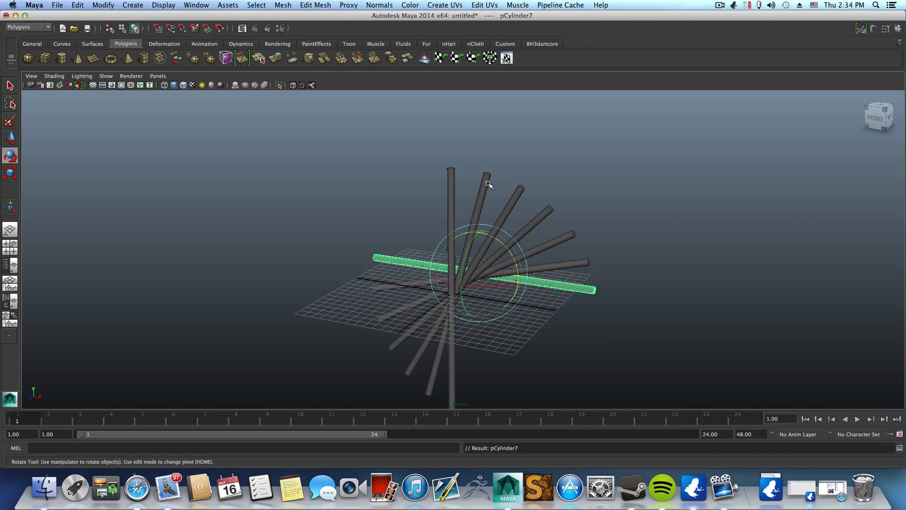
{"action": "key", "text": "shift+d"}
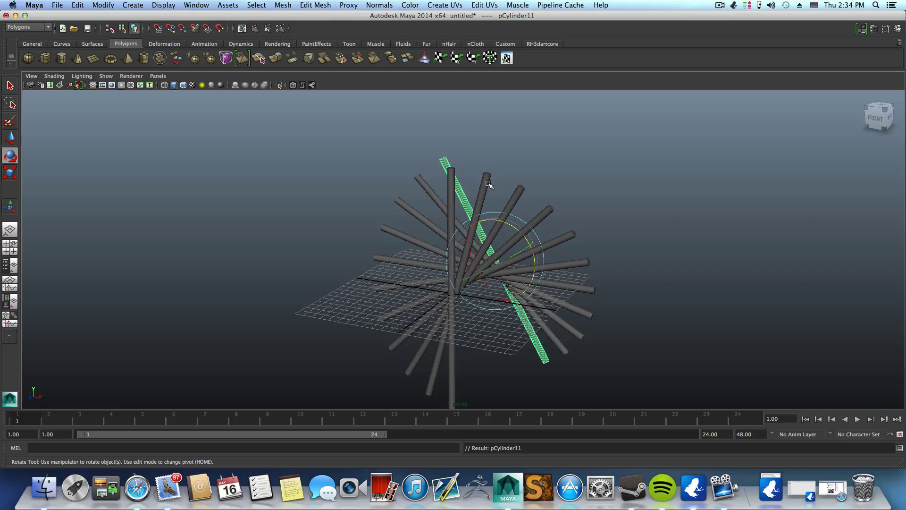
{"action": "key", "text": "shift+d"}
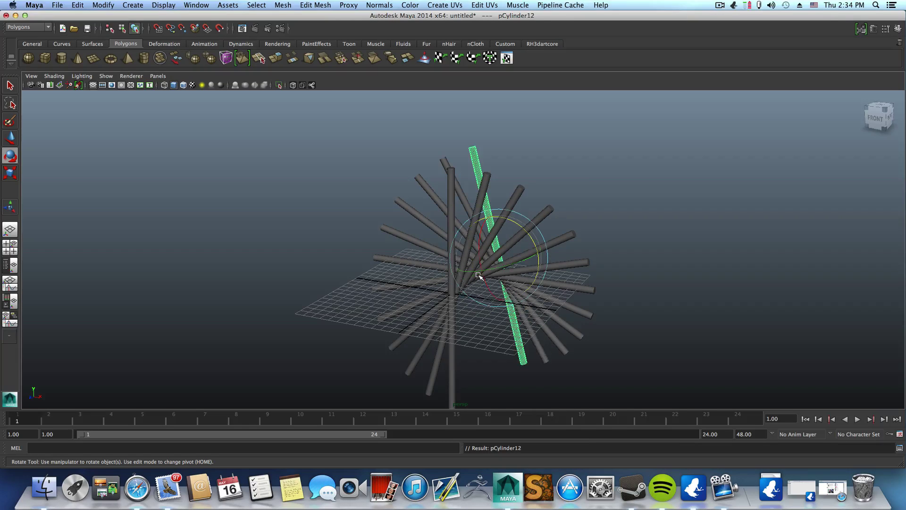
Select all twelve rods from the front and activate the Move tool.
{"action": "left_click_drag", "start_coordinate": [478, 276], "coordinate": [494, 253], "text": "alt"}
{"action": "left_click_drag", "start_coordinate": [309, 131], "coordinate": [663, 431]}
{"action": "scroll", "coordinate": [553, 359], "scroll_direction": "down", "scroll_amount": 5}
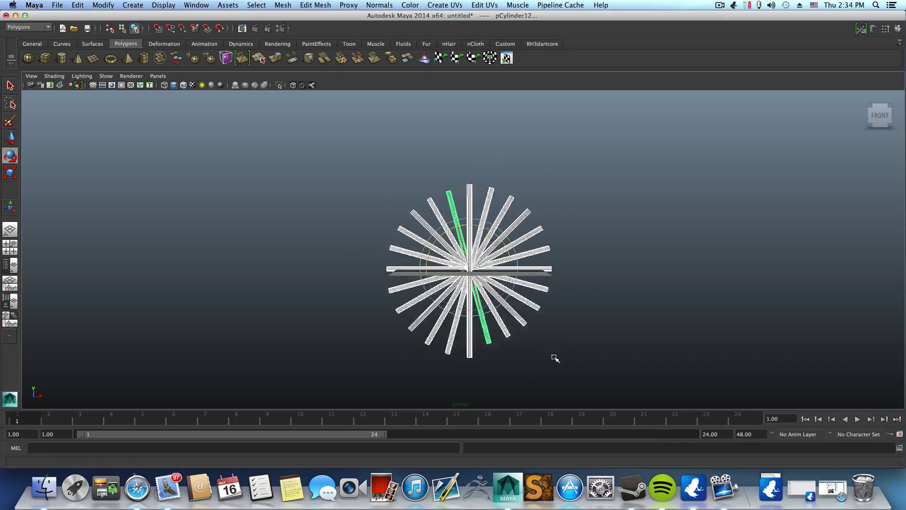
{"action": "left_click", "coordinate": [13, 140]}
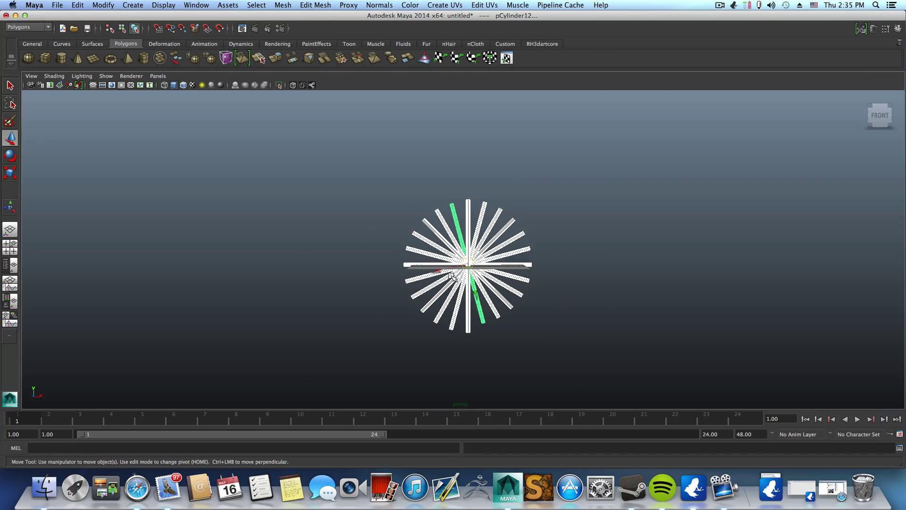
Try sliding the selected rods in and out along their own lengths, checking the motion from the front and back.
{"action": "left_click_drag", "start_coordinate": [476, 294], "coordinate": [423, 112]}
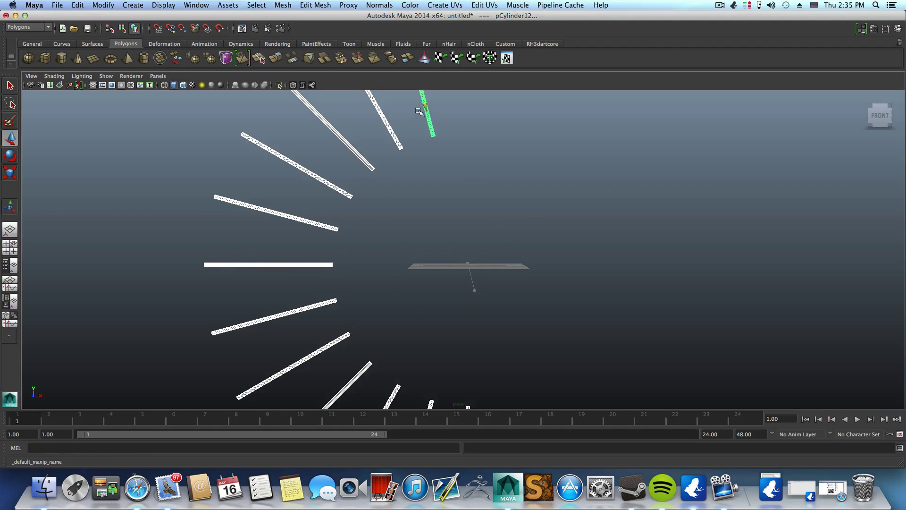
{"action": "scroll", "coordinate": [467, 273], "scroll_direction": "down", "scroll_amount": 5}
{"action": "left_click_drag", "start_coordinate": [444, 176], "coordinate": [467, 234]}
{"action": "right_click_drag", "start_coordinate": [486, 295], "coordinate": [727, 329], "text": "alt"}
{"action": "left_click_drag", "start_coordinate": [689, 323], "coordinate": [578, 296], "text": "alt"}
{"action": "left_click_drag", "start_coordinate": [501, 196], "coordinate": [409, 382]}
{"action": "scroll", "coordinate": [452, 329], "scroll_direction": "down", "scroll_amount": 3}
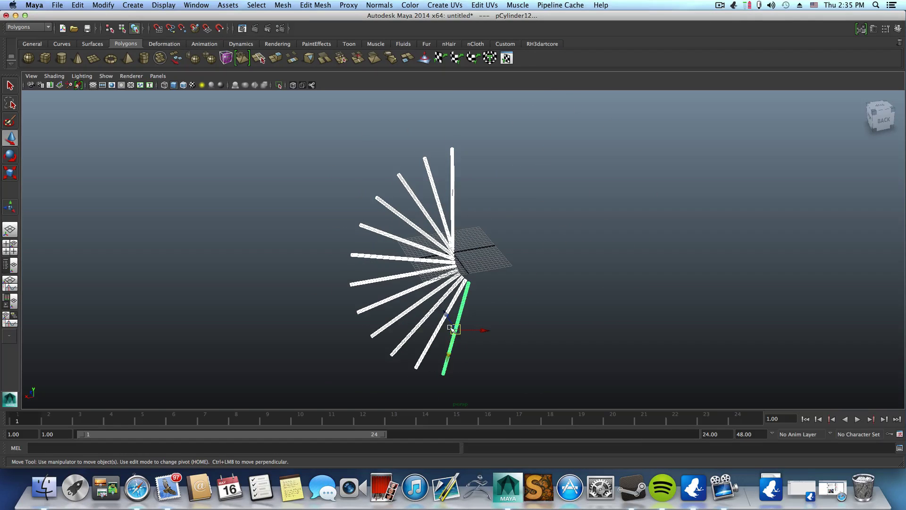
{"action": "left_click_drag", "start_coordinate": [446, 360], "coordinate": [446, 295]}
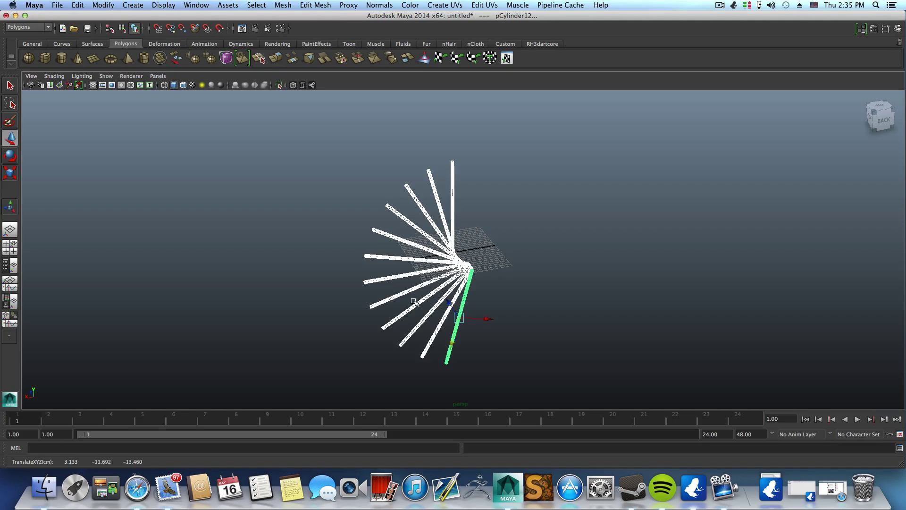
{"action": "left_click_drag", "start_coordinate": [450, 344], "coordinate": [471, 266]}
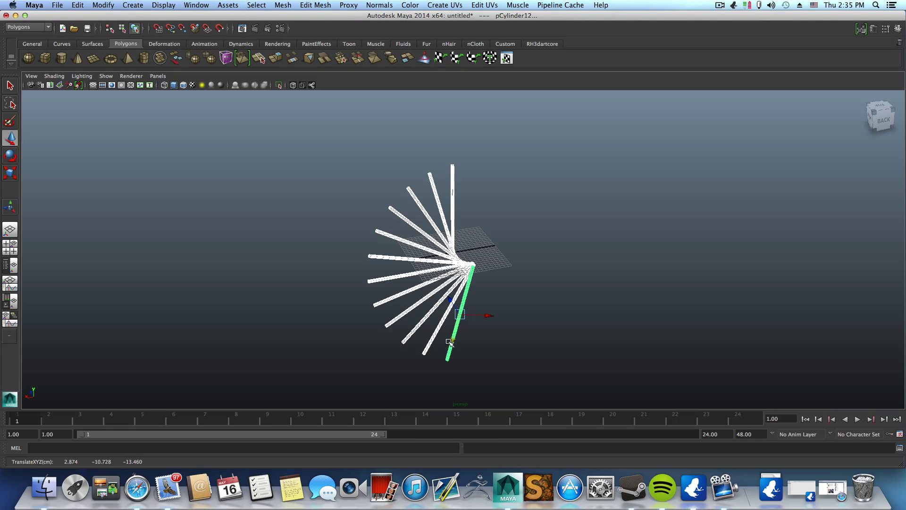
{"action": "left_click_drag", "start_coordinate": [451, 342], "coordinate": [516, 348]}
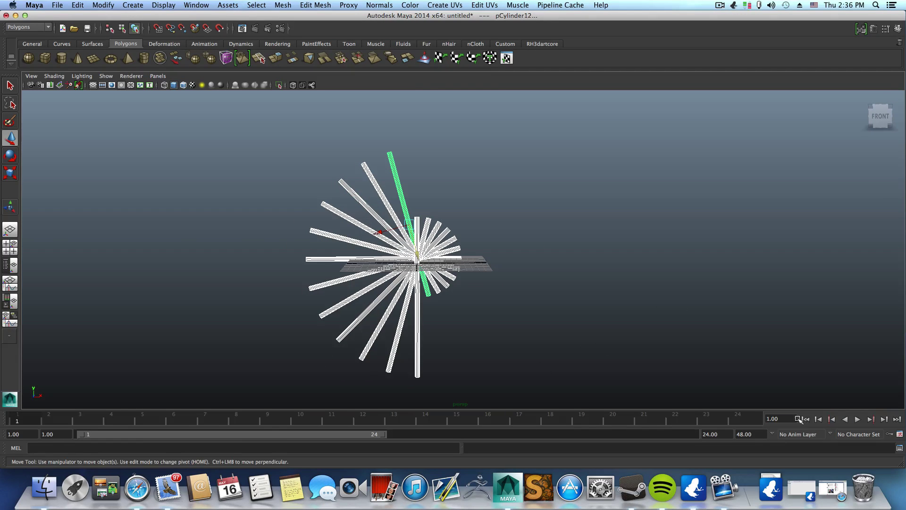
Set the playback range's end frame to 400.
{"action": "left_click", "coordinate": [717, 434]}
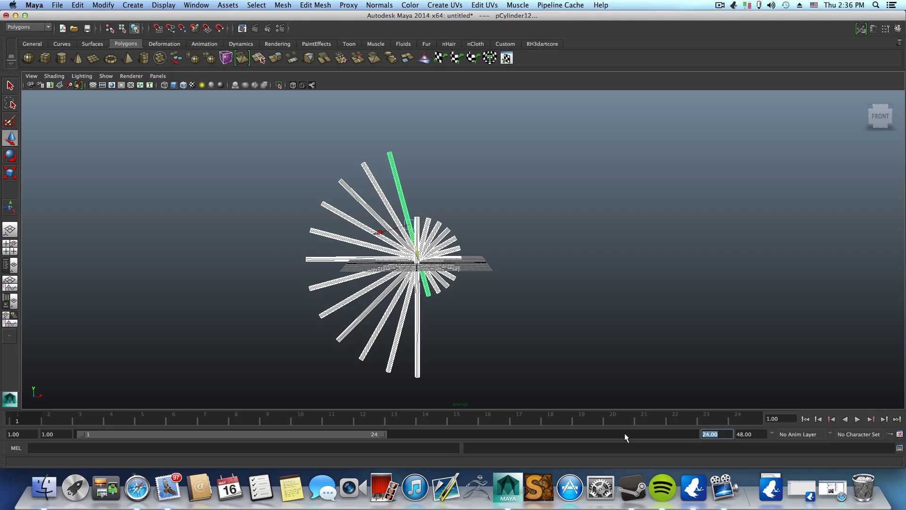
{"action": "type", "text": "400"}
{"action": "key", "text": "Return"}
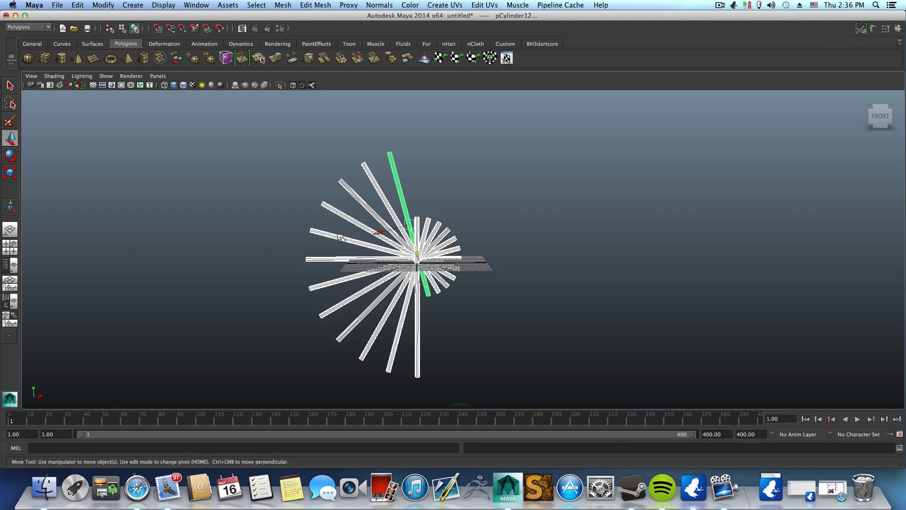
Move the selected rods outward along their own lengths to leave an open centre, and set a keyframe at frame 1.
{"action": "left_click_drag", "start_coordinate": [419, 255], "coordinate": [408, 162]}
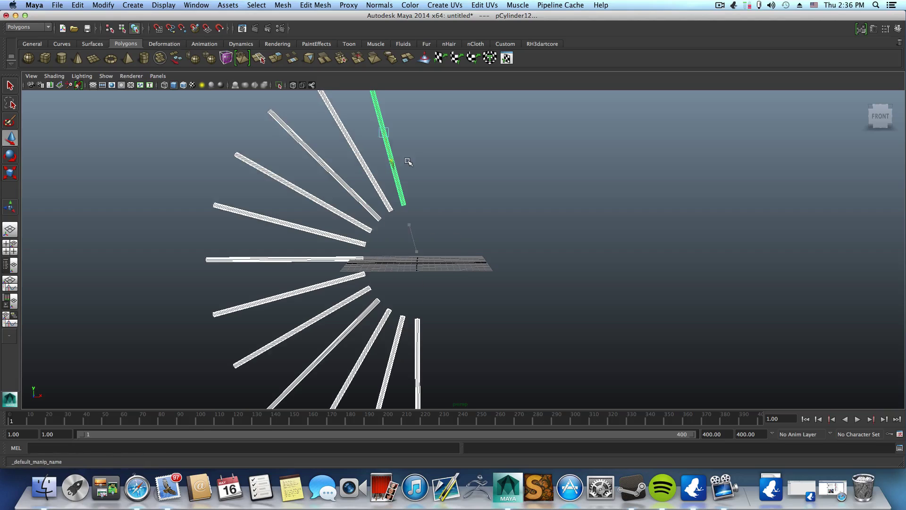
{"action": "scroll", "coordinate": [418, 249], "scroll_direction": "down", "scroll_amount": 4}
{"action": "left_click_drag", "start_coordinate": [419, 198], "coordinate": [413, 180]}
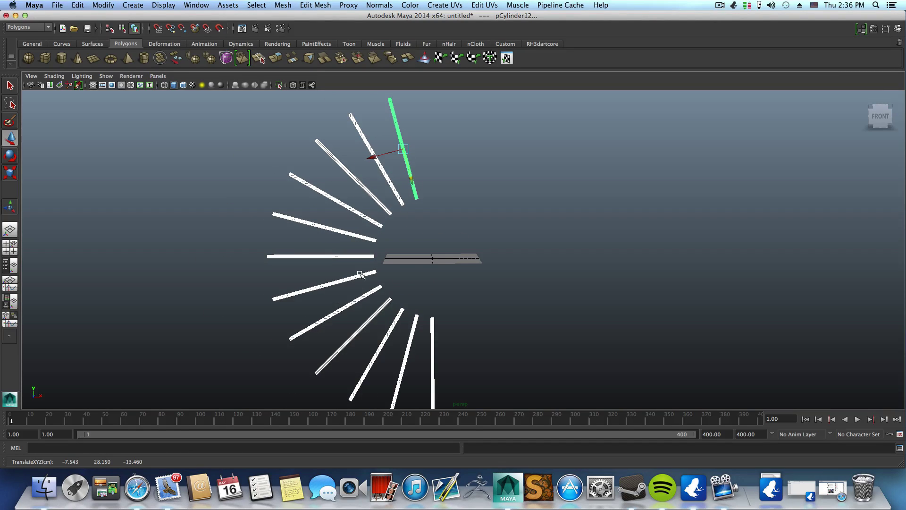
{"action": "key", "text": "s"}
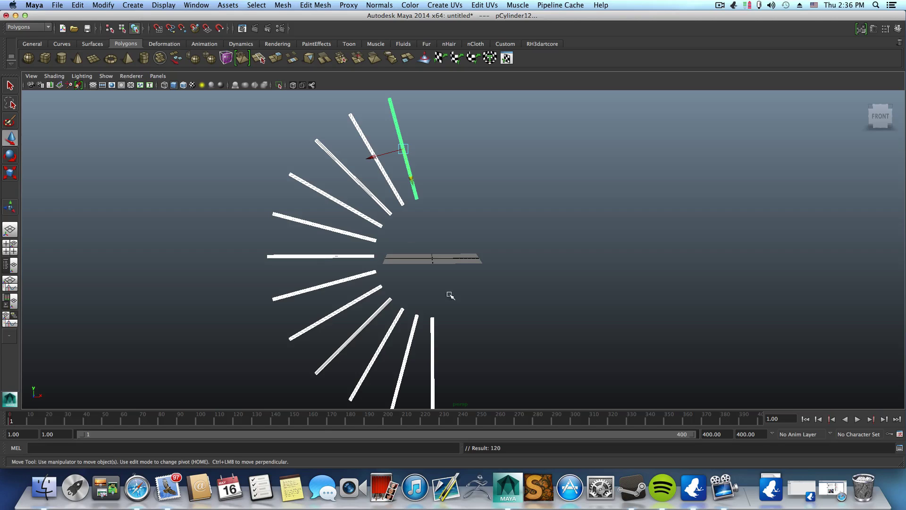
At frame 50, slide the twelve rods along their lengths through the centre to the opposite side and set a keyframe.
{"action": "left_click", "coordinate": [101, 420]}
{"action": "left_click_drag", "start_coordinate": [409, 179], "coordinate": [449, 399]}
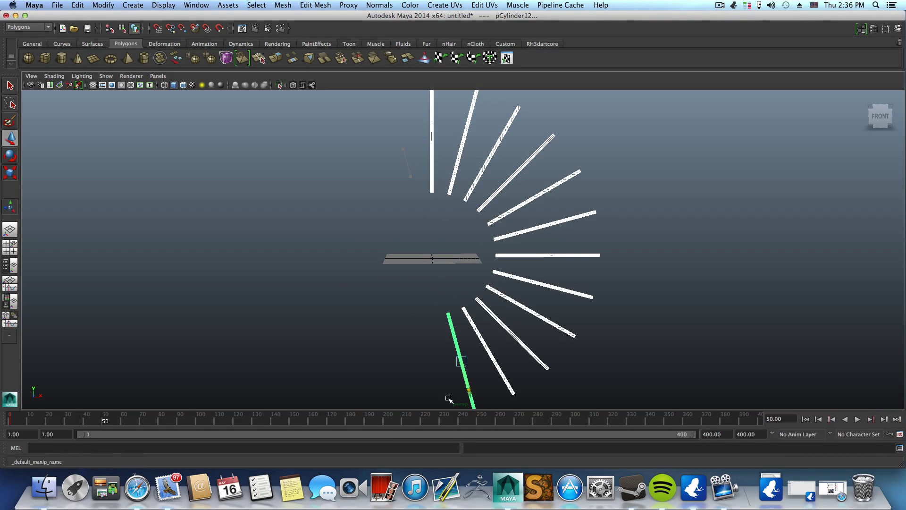
{"action": "scroll", "coordinate": [522, 223], "scroll_direction": "down", "scroll_amount": 3}
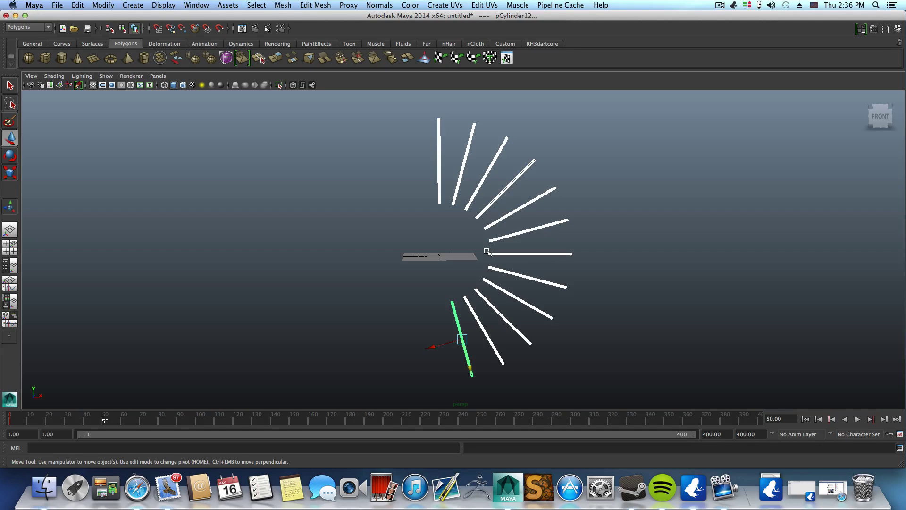
{"action": "key", "text": "s"}
Scrub back to frame 25 and examine closely how the rods cross at the centre.
{"action": "left_click_drag", "start_coordinate": [102, 420], "coordinate": [55, 428]}
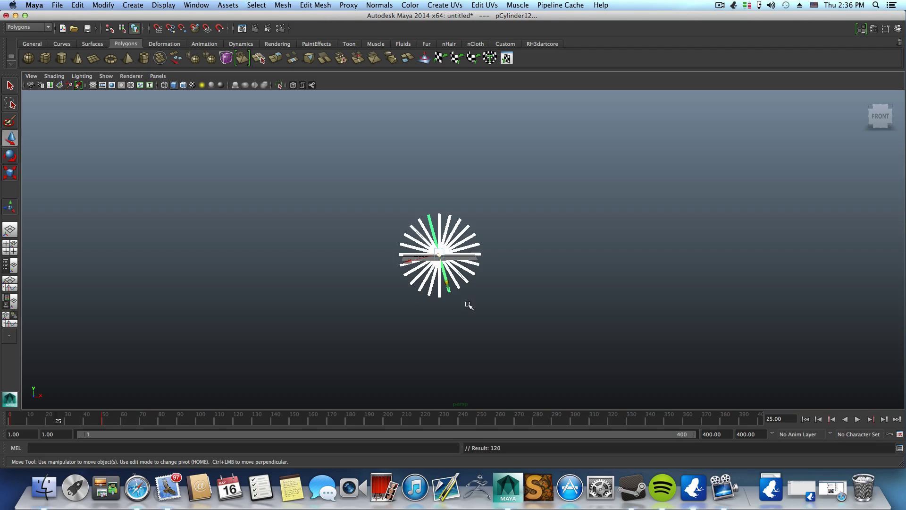
{"action": "scroll", "coordinate": [442, 319], "scroll_direction": "up", "scroll_amount": 5}
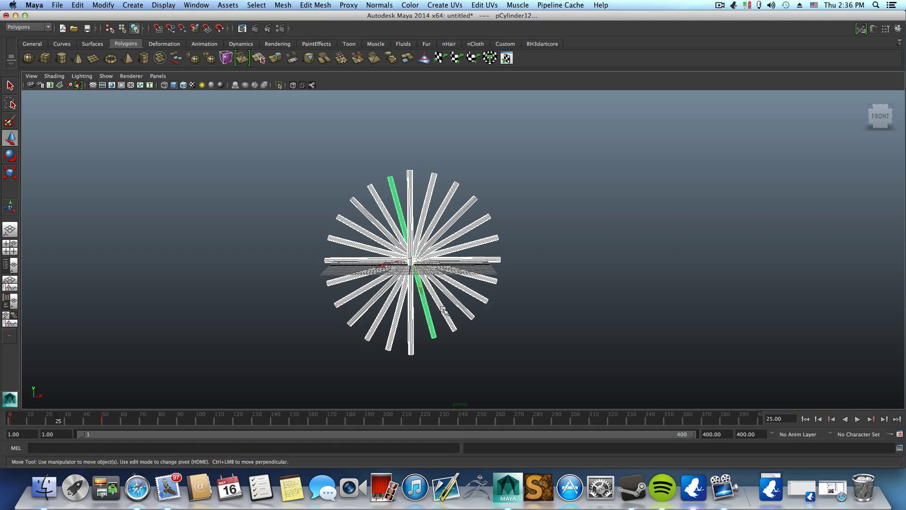
{"action": "mouse_move", "coordinate": [442, 309]}
{"action": "left_mouse_down", "text": "alt"}
{"action": "mouse_move", "coordinate": [366, 318]}
{"action": "mouse_move", "coordinate": [374, 268]}
{"action": "mouse_move", "coordinate": [394, 270]}
{"action": "mouse_move", "coordinate": [405, 306]}
{"action": "mouse_move", "coordinate": [444, 307]}
{"action": "left_mouse_up", "text": "alt"}
{"action": "left_click", "coordinate": [382, 263]}
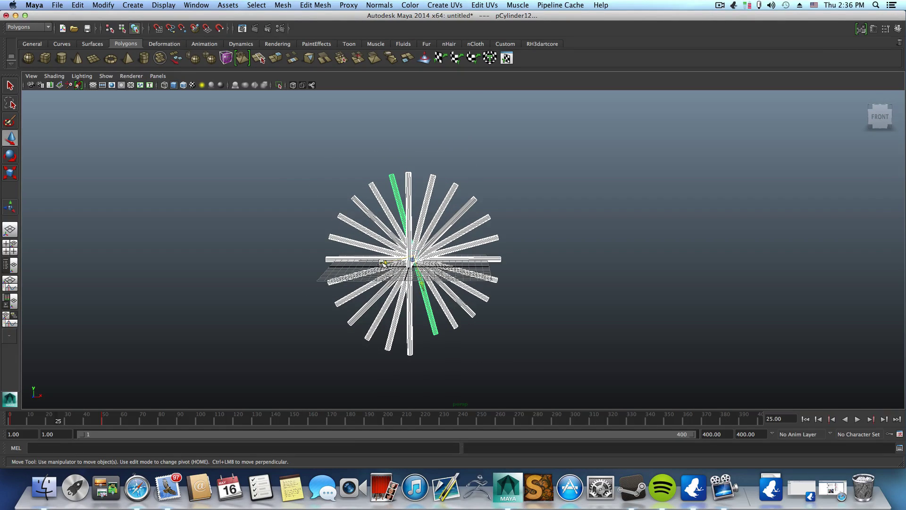
At frame 100, move the rods back to the centre and shift them perpendicular to their lengths so they form an arch.
{"action": "left_click", "coordinate": [199, 421]}
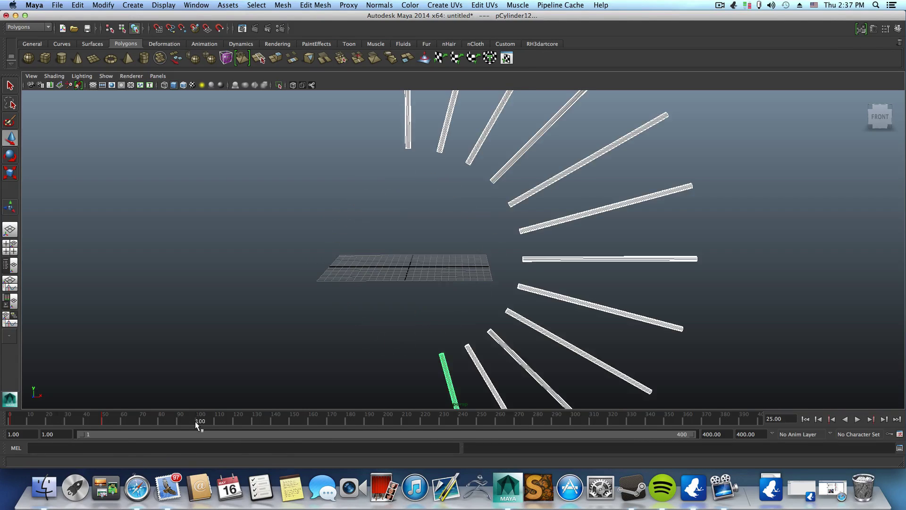
{"action": "scroll", "coordinate": [265, 386], "scroll_direction": "down", "scroll_amount": 2}
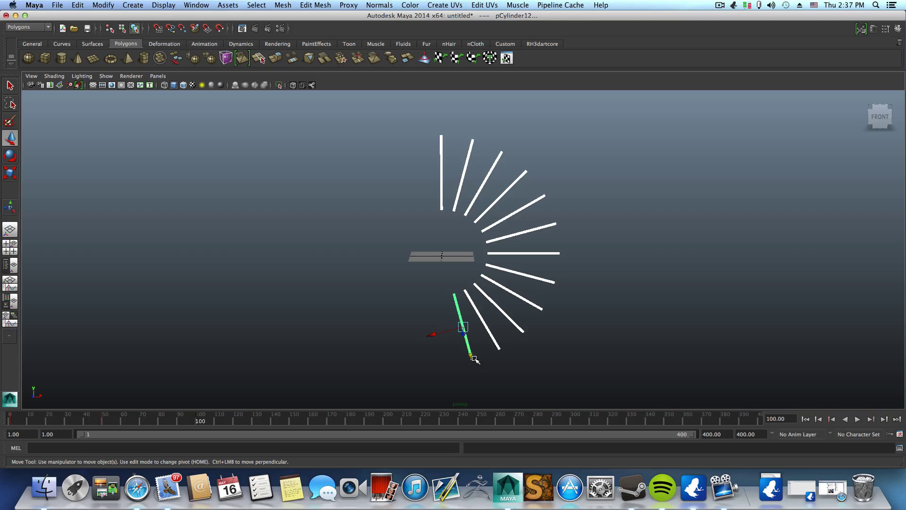
{"action": "left_click_drag", "start_coordinate": [468, 358], "coordinate": [387, 288]}
{"action": "left_click_drag", "start_coordinate": [440, 256], "coordinate": [494, 249]}
{"action": "key", "text": "super+z"}
{"action": "left_click_drag", "start_coordinate": [414, 263], "coordinate": [421, 312]}
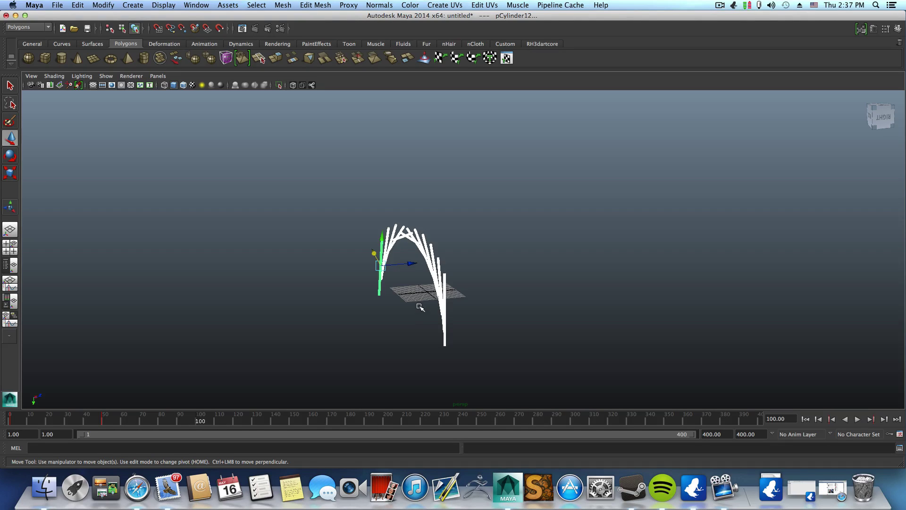
Duplicate the arch of rods, offset the copies in depth, rotate them about 59° and nudge them back towards the originals.
{"action": "key", "text": "shift+d"}
{"action": "left_click_drag", "start_coordinate": [414, 265], "coordinate": [539, 347], "text": "alt"}
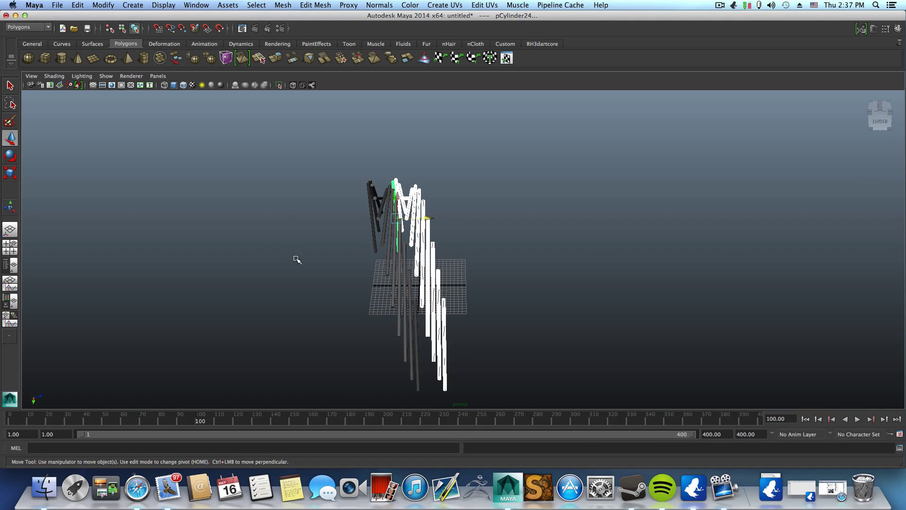
{"action": "left_click", "coordinate": [10, 156]}
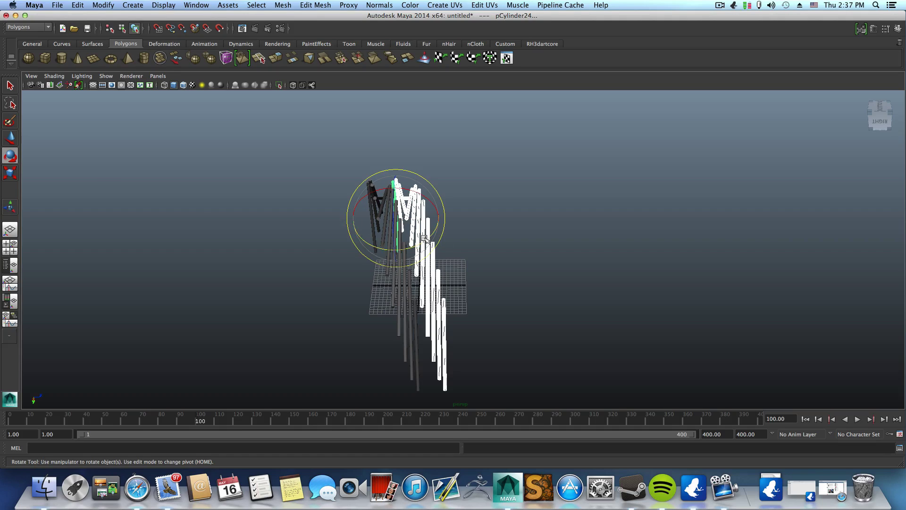
{"action": "left_click_drag", "start_coordinate": [421, 242], "coordinate": [438, 214]}
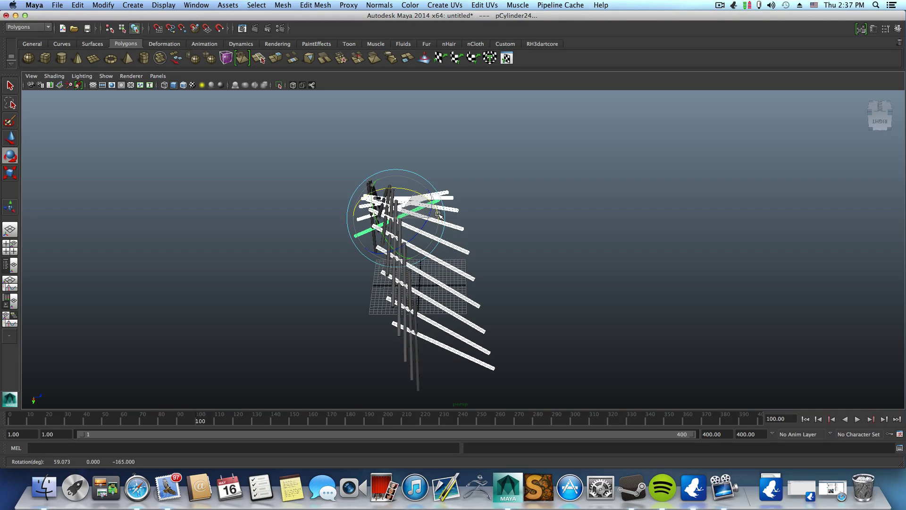
{"action": "left_click", "coordinate": [9, 139]}
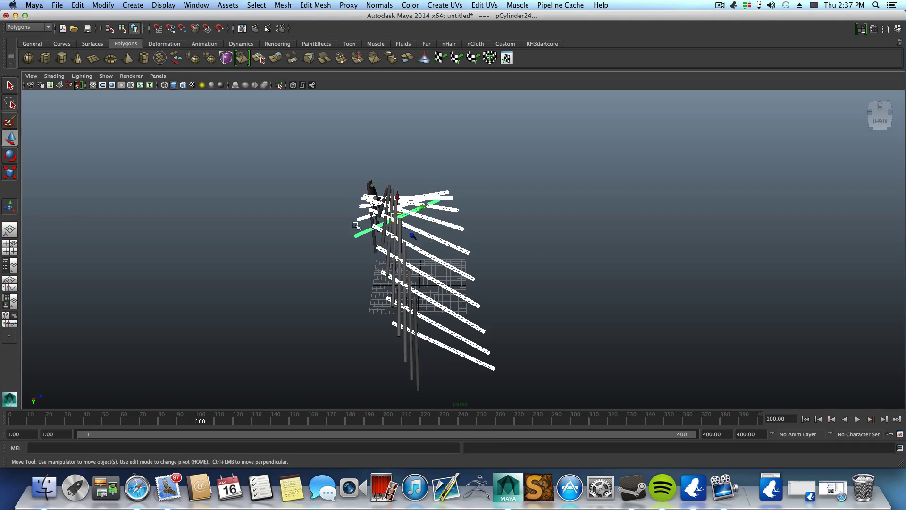
{"action": "left_click_drag", "start_coordinate": [412, 216], "coordinate": [413, 213]}
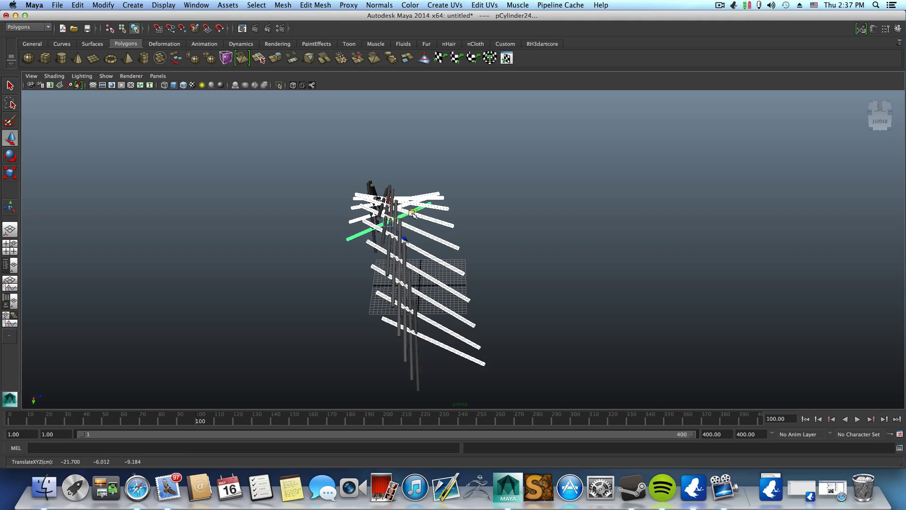
Duplicate the rotated row with its transform to make a third row, and rotate that row's rods to a different angle.
{"action": "key", "text": "shift+d"}
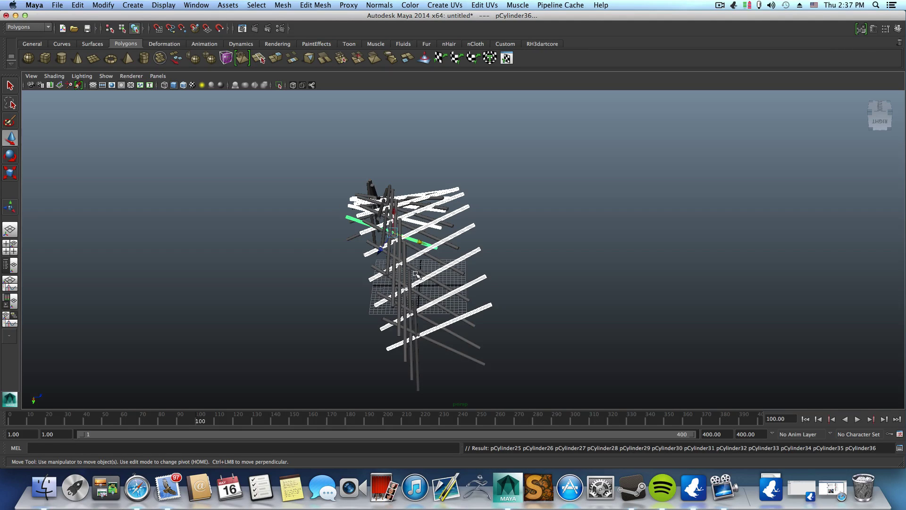
{"action": "left_click_drag", "start_coordinate": [415, 274], "coordinate": [339, 303], "text": "alt"}
{"action": "middle_click_drag", "start_coordinate": [332, 316], "coordinate": [289, 267], "text": "alt"}
{"action": "left_click_drag", "start_coordinate": [289, 267], "coordinate": [351, 295], "text": "alt"}
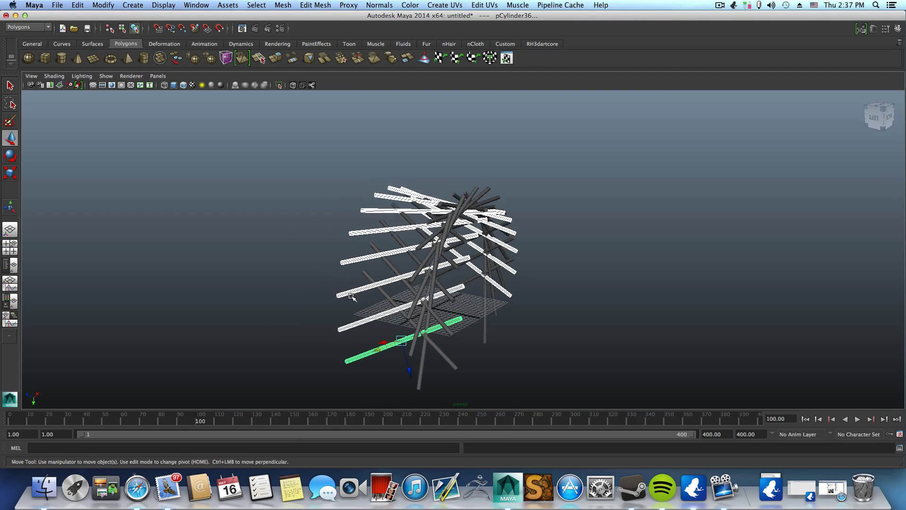
{"action": "left_click_drag", "start_coordinate": [386, 343], "coordinate": [404, 348]}
{"action": "key", "text": "ctrl+z"}
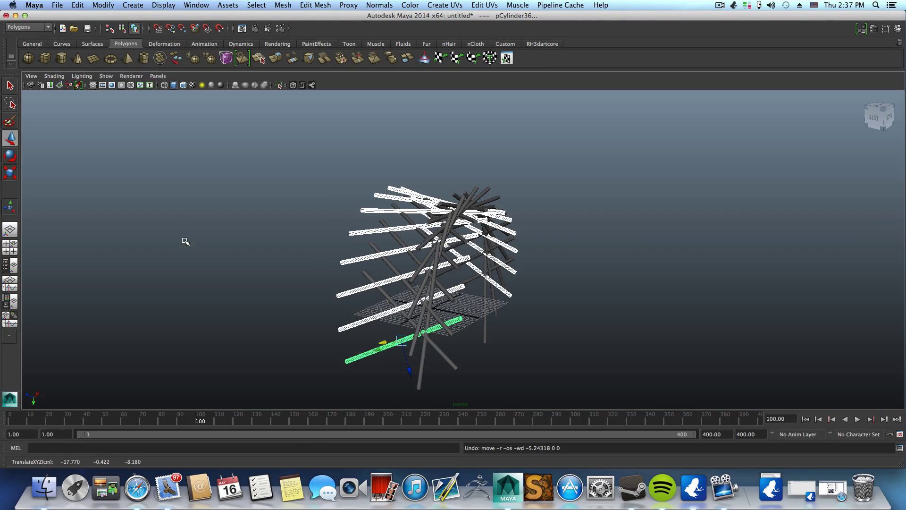
{"action": "left_click", "coordinate": [10, 156]}
{"action": "left_click_drag", "start_coordinate": [443, 326], "coordinate": [339, 269]}
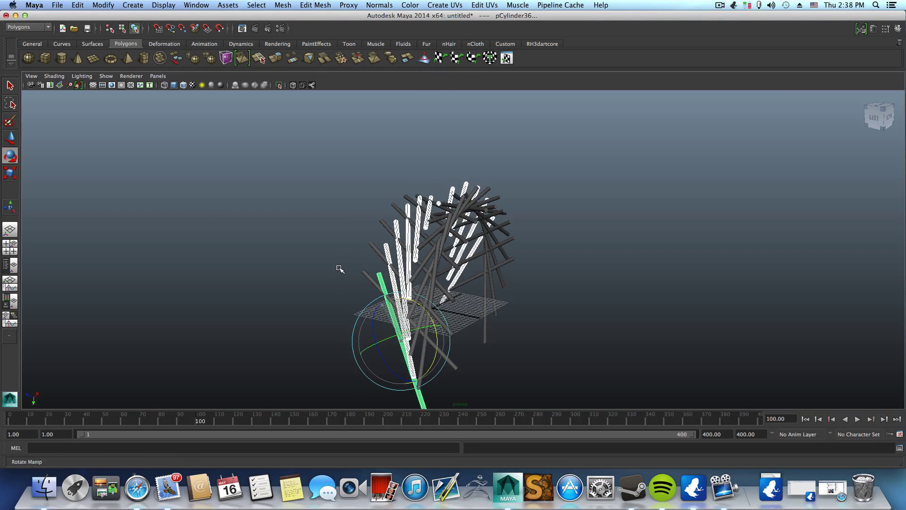
{"action": "left_click_drag", "start_coordinate": [397, 295], "coordinate": [336, 281], "text": "alt"}
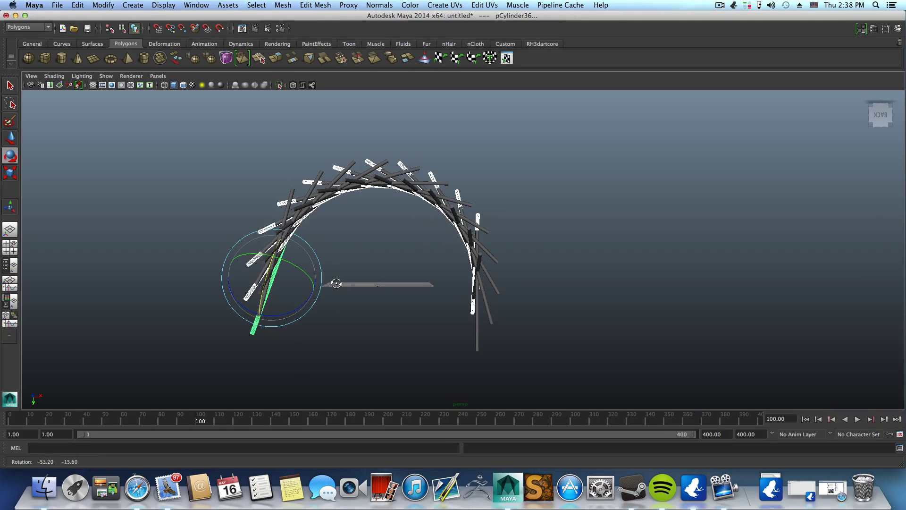
Select all three rows of rods in the arch, duplicate them and activate the Move tool.
{"action": "left_click_drag", "start_coordinate": [185, 178], "coordinate": [511, 334]}
{"action": "middle_click_drag", "start_coordinate": [461, 289], "coordinate": [475, 323], "text": "alt"}
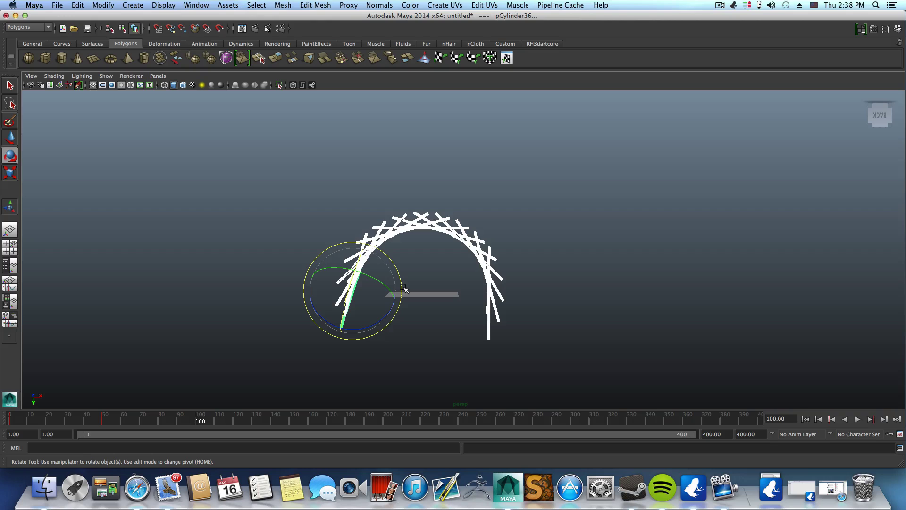
{"action": "key", "text": "ctrl+d"}
{"action": "left_click_drag", "start_coordinate": [457, 292], "coordinate": [341, 307], "text": "alt"}
{"action": "left_click", "coordinate": [14, 138]}
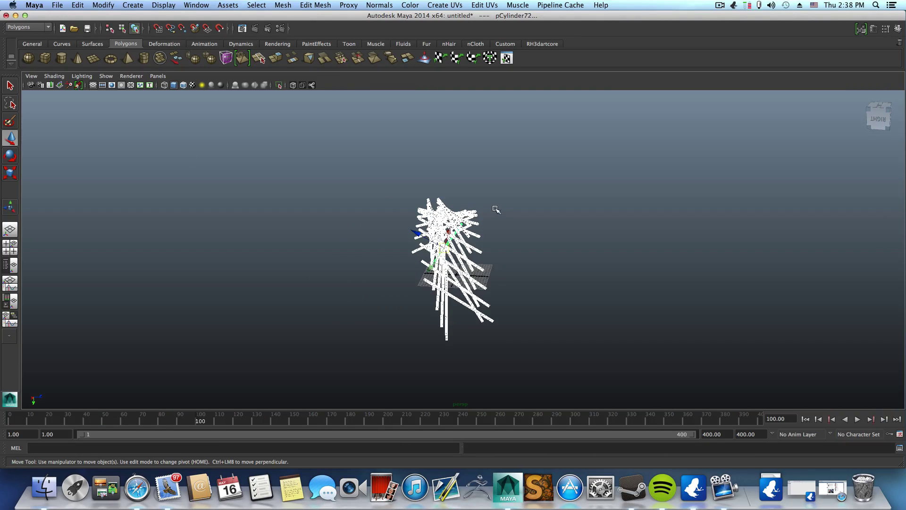
{"action": "left_click_drag", "start_coordinate": [414, 230], "coordinate": [449, 243]}
{"action": "key", "text": "z"}
{"action": "key", "text": "z"}
{"action": "key", "text": "z"}
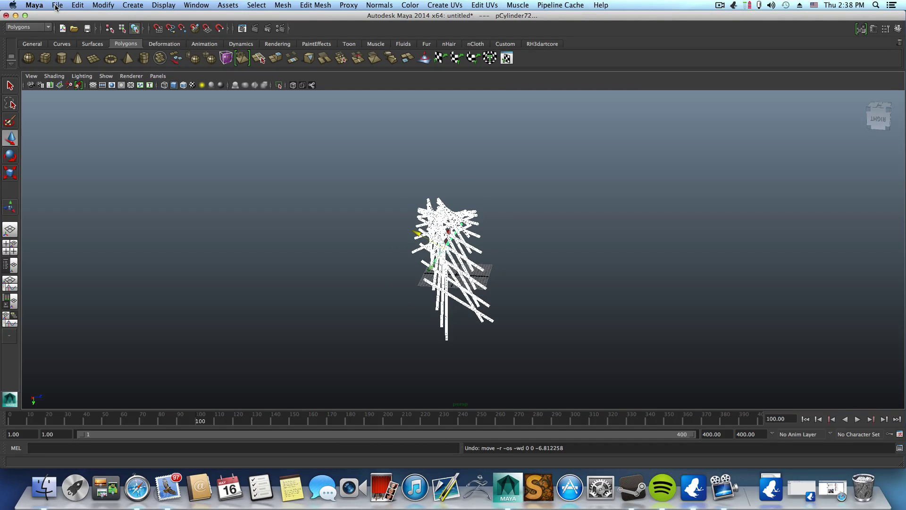
Group the duplicated rods, offset the group in depth, and duplicate it with the copy at about 20.8 cm in Z.
{"action": "left_click", "coordinate": [32, 44]}
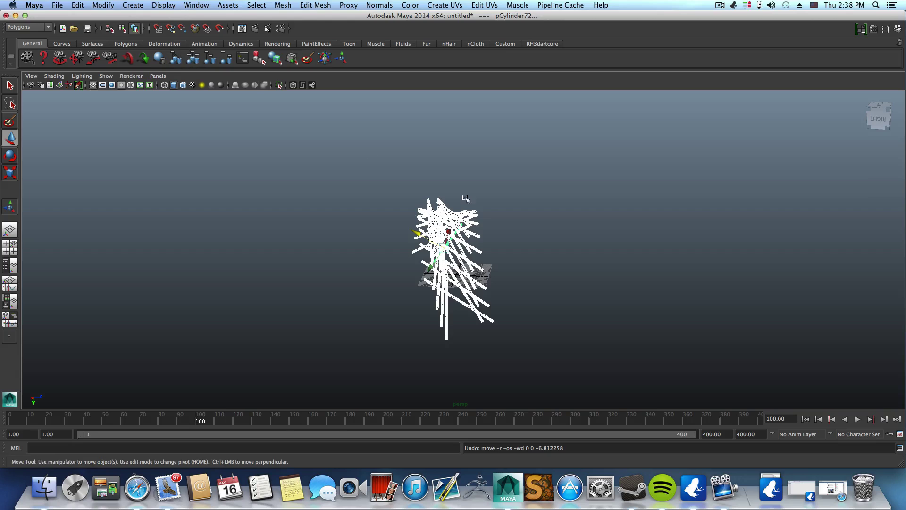
{"action": "key", "text": "ctrl+g"}
{"action": "left_click_drag", "start_coordinate": [482, 279], "coordinate": [478, 256]}
{"action": "key", "text": "ctrl+d"}
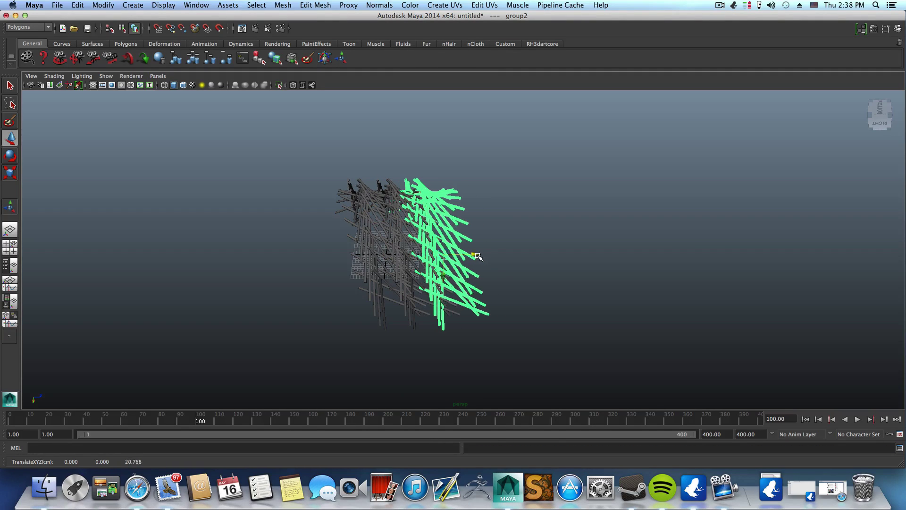
Duplicate the group with the same depth offset five more times to extend the arch into a tunnel.
{"action": "key", "text": "shift+d"}
{"action": "key", "text": "shift+d"}
{"action": "key", "text": "shift+d"}
{"action": "key", "text": "shift+d"}
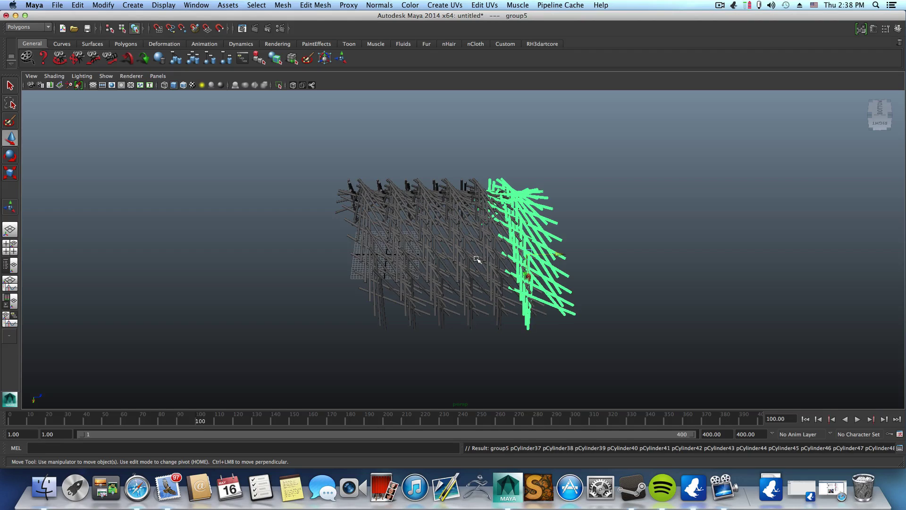
{"action": "key", "text": "shift+d"}
Select every rod of the arched tunnel from the back, duplicate them and group the duplicates.
{"action": "left_click_drag", "start_coordinate": [475, 259], "coordinate": [483, 213], "text": "alt"}
{"action": "left_click_drag", "start_coordinate": [266, 185], "coordinate": [618, 374]}
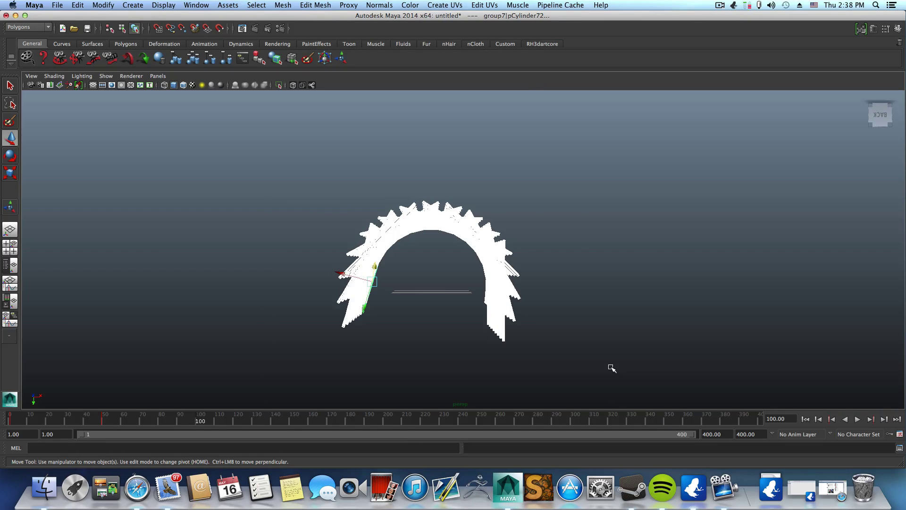
{"action": "key", "text": "super+d"}
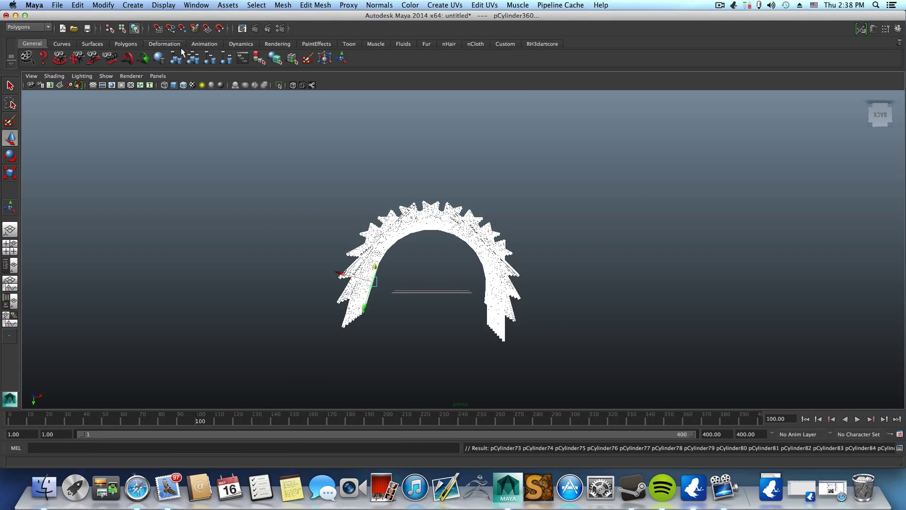
{"action": "key", "text": "super+g"}
Rotate the duplicated half-tunnel group around the centre to the opposite half so the two arches close into a ring.
{"action": "key", "text": "e"}
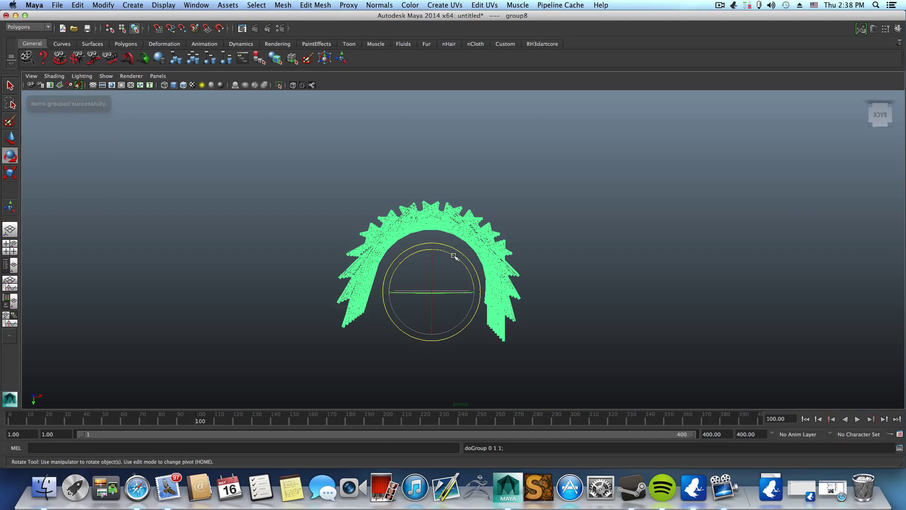
{"action": "left_click_drag", "start_coordinate": [453, 256], "coordinate": [509, 332]}
{"action": "left_click_drag", "start_coordinate": [514, 252], "coordinate": [455, 244], "text": "alt"}
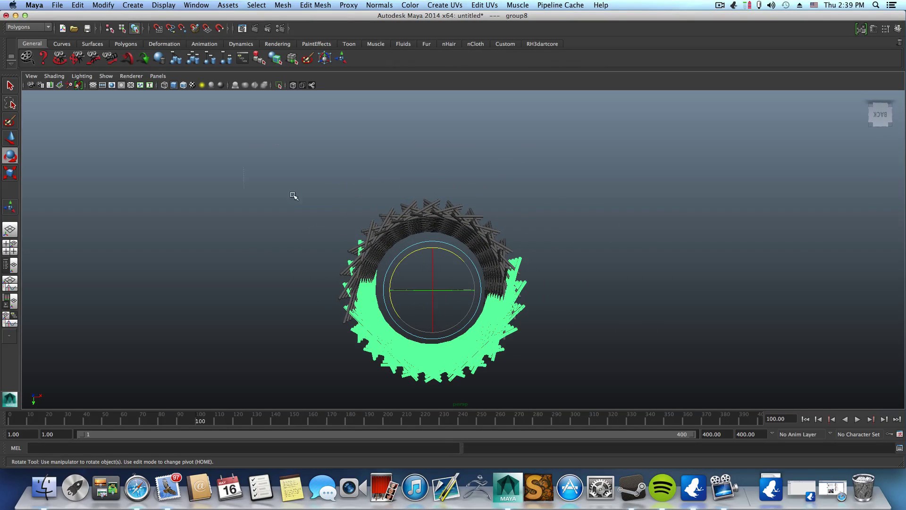
Select all rods of the ring, assign them a new Lambert material and set its colour to green.
{"action": "left_click_drag", "start_coordinate": [294, 195], "coordinate": [580, 401]}
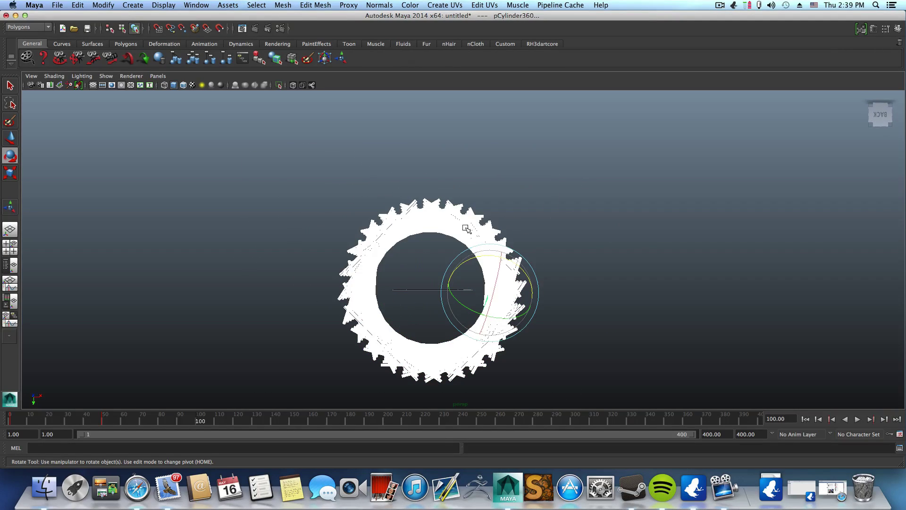
{"action": "right_click_drag", "start_coordinate": [465, 225], "coordinate": [467, 258]}
{"action": "mouse_move", "coordinate": [480, 407]}
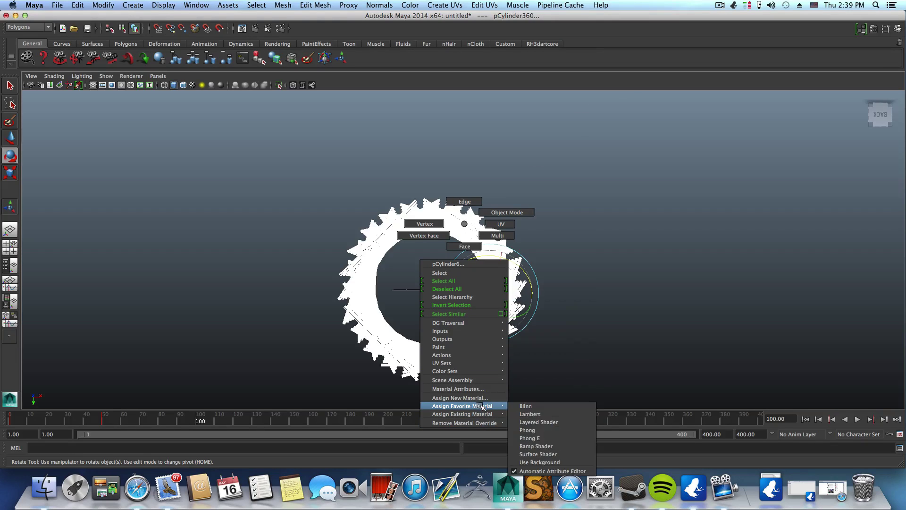
{"action": "left_click", "coordinate": [512, 412]}
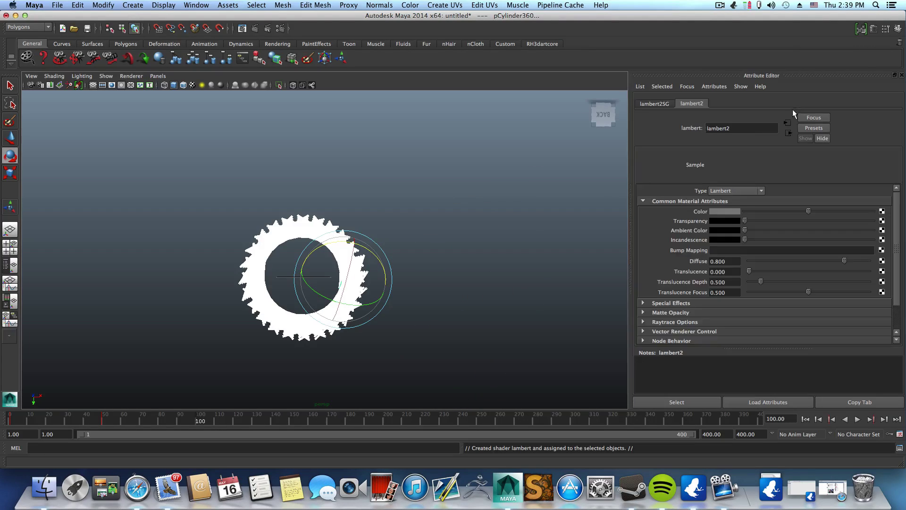
{"action": "left_click", "coordinate": [729, 211]}
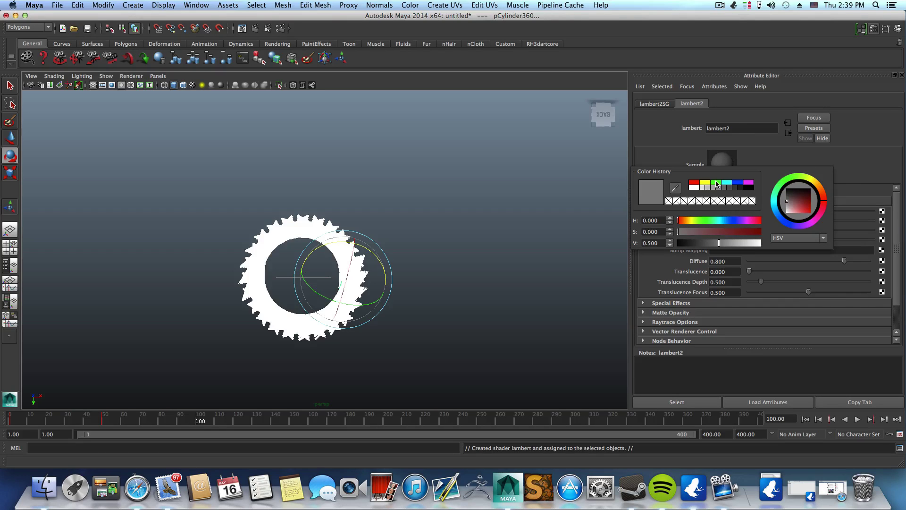
{"action": "left_click", "coordinate": [716, 183]}
At frame 150, uniformly scale all selected rods up into long thick bars and set a keyframe.
{"action": "left_click_drag", "start_coordinate": [320, 306], "coordinate": [325, 323], "text": "alt"}
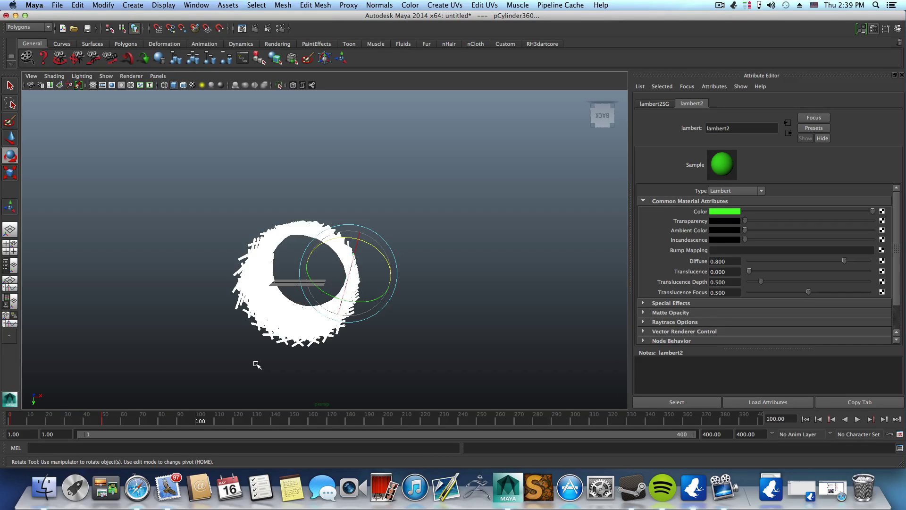
{"action": "left_click_drag", "start_coordinate": [257, 364], "coordinate": [245, 393], "text": "alt"}
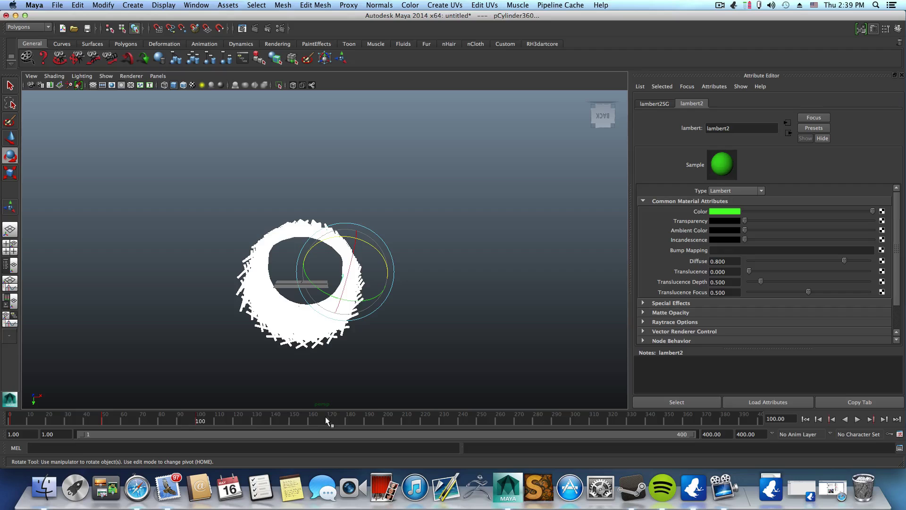
{"action": "left_click", "coordinate": [291, 420]}
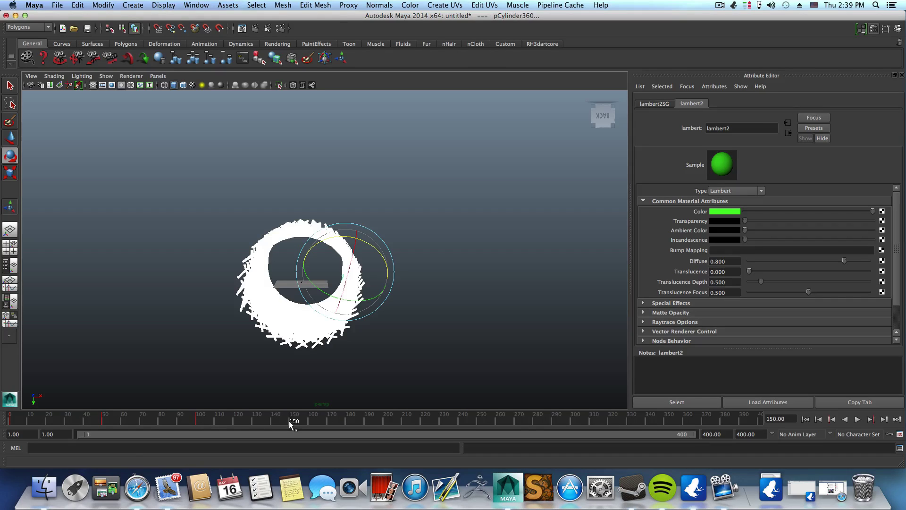
{"action": "left_click", "coordinate": [10, 174]}
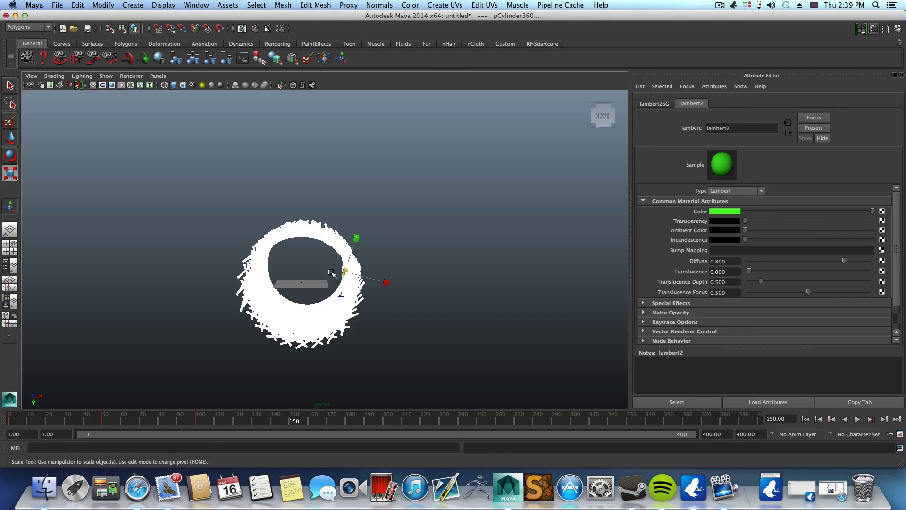
{"action": "left_click_drag", "start_coordinate": [341, 272], "coordinate": [466, 283]}
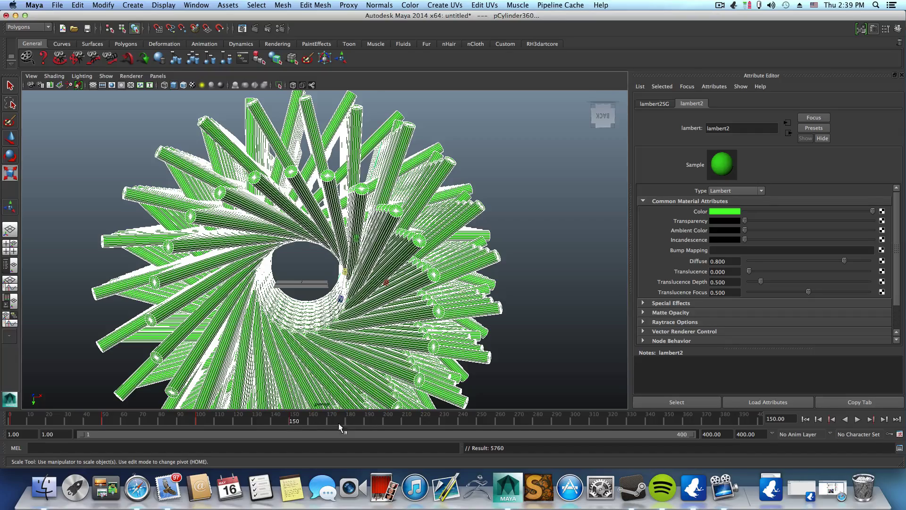
At frame 200, scale all rods uniformly through zero to a slightly smaller inverted size and key them.
{"action": "left_click", "coordinate": [386, 421]}
{"action": "mouse_move", "coordinate": [345, 272]}
{"action": "left_mouse_down"}
{"action": "mouse_move", "coordinate": [212, 379]}
{"action": "mouse_move", "coordinate": [145, 400]}
{"action": "mouse_move", "coordinate": [56, 404]}
{"action": "left_mouse_up"}
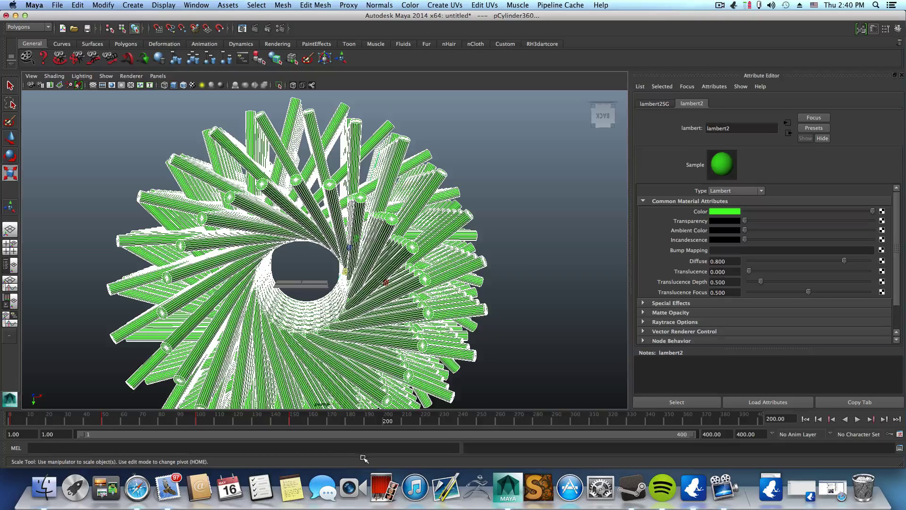
{"action": "key", "text": "s"}
Rotate all rods at frame 200 to about 20.6, 155.3, -32.9 degrees so they cross near the centre, and key the rotation.
{"action": "key", "text": "e"}
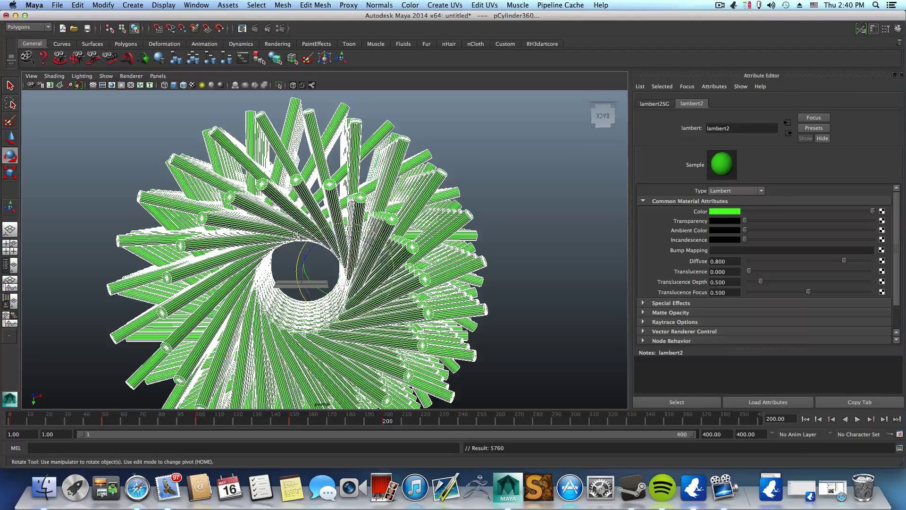
{"action": "left_click_drag", "start_coordinate": [341, 234], "coordinate": [348, 313]}
{"action": "key", "text": "z"}
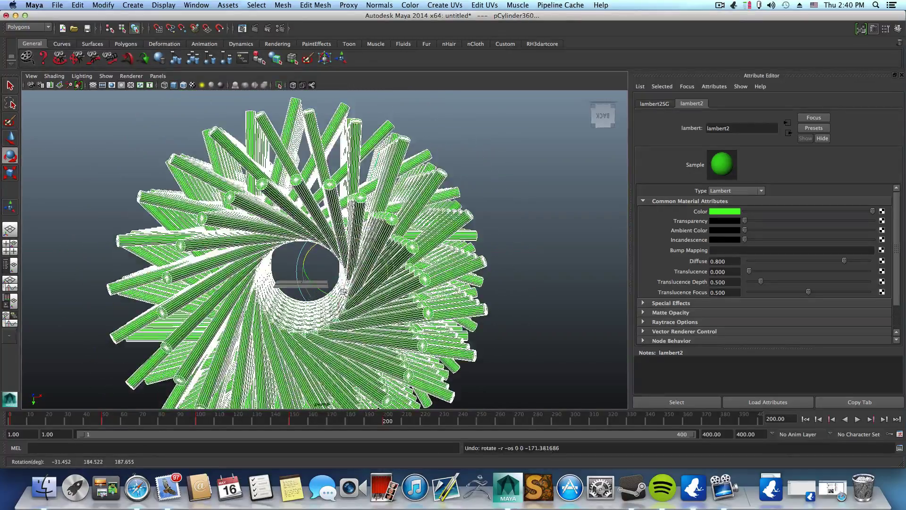
{"action": "key", "text": "z"}
{"action": "key", "text": "z"}
{"action": "key", "text": "z"}
{"action": "key", "text": "z"}
{"action": "key", "text": "z"}
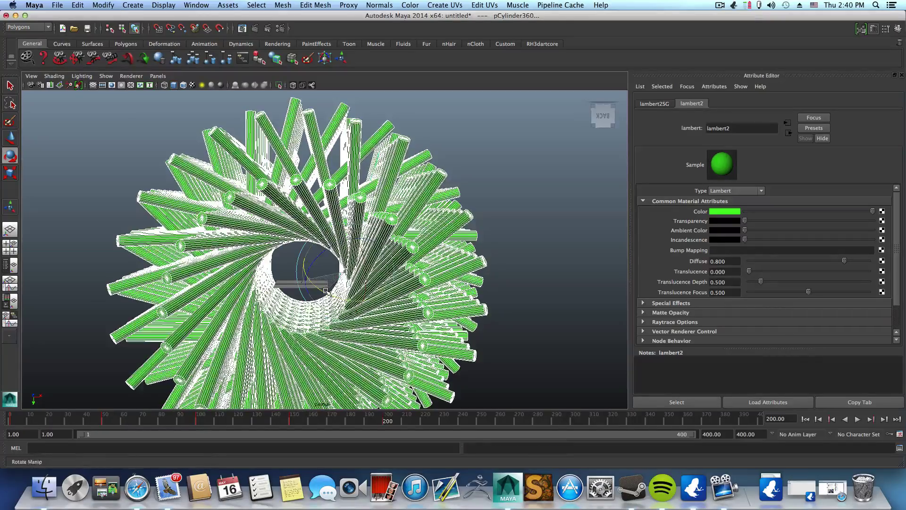
{"action": "left_click_drag", "start_coordinate": [315, 245], "coordinate": [285, 282]}
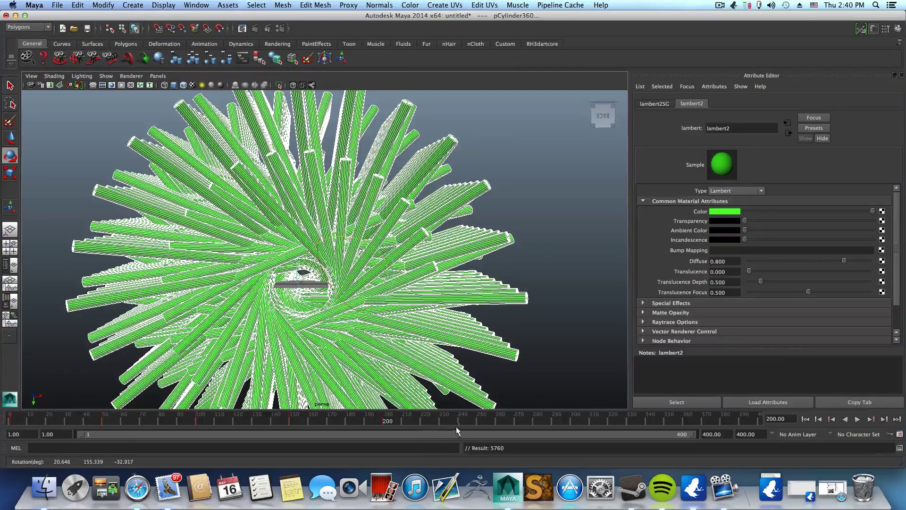
At frame 250, uniformly scale all rods down to about -0.91, -31.04, -0.91 and key the scale.
{"action": "left_click", "coordinate": [476, 421]}
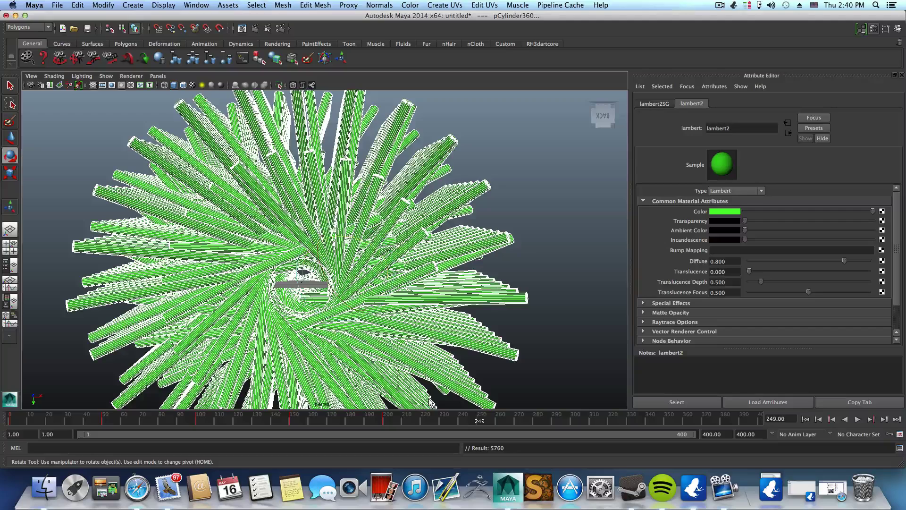
{"action": "double_click", "coordinate": [477, 420], "text": "shift"}
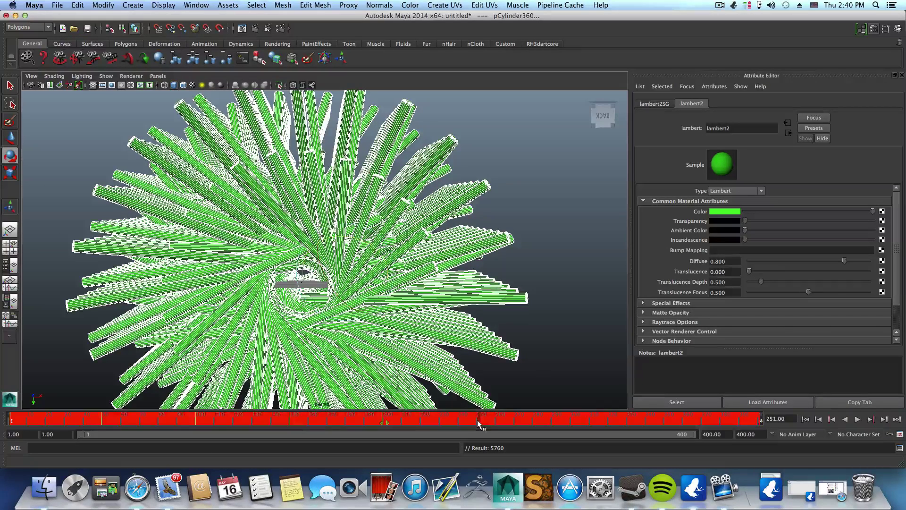
{"action": "left_click", "coordinate": [477, 420]}
{"action": "left_click", "coordinate": [10, 172]}
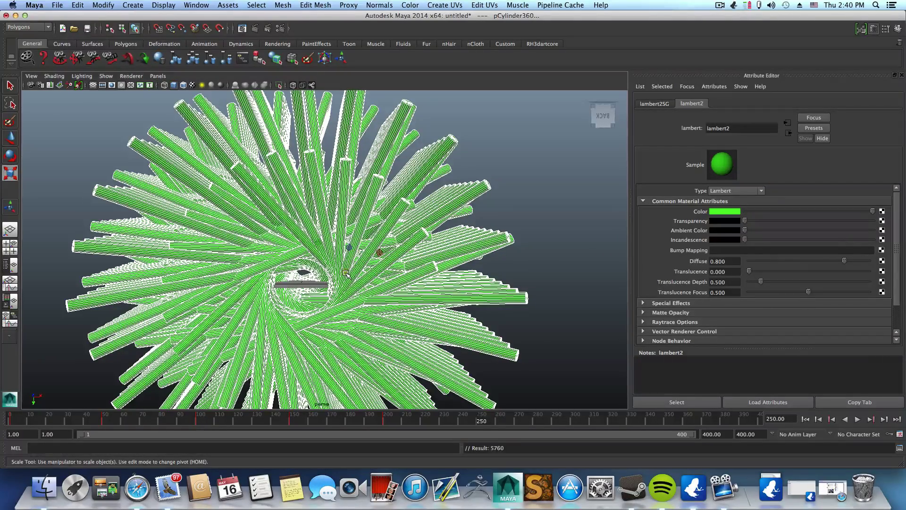
{"action": "left_click_drag", "start_coordinate": [346, 274], "coordinate": [253, 295]}
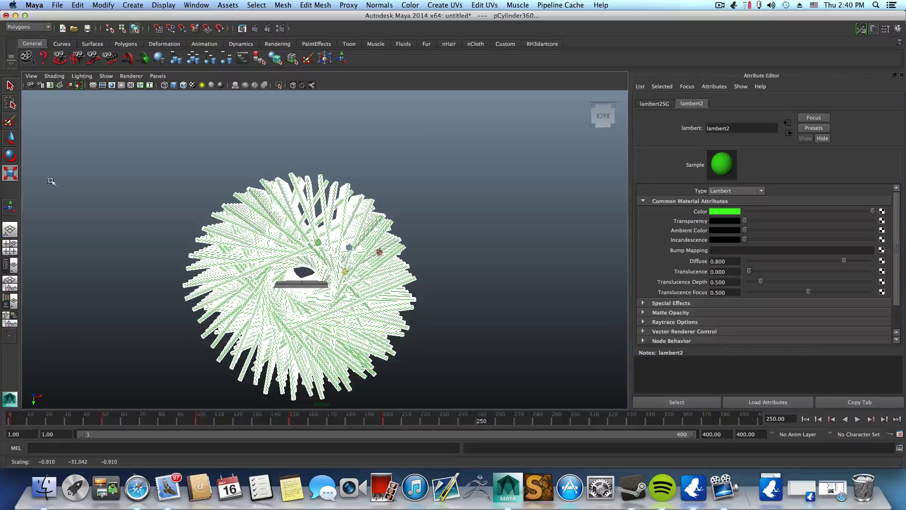
Move all rods at frame 250 to about 32.5, -34.3, 124 cm so they spread into two concentric rings, and key them.
{"action": "key", "text": "w"}
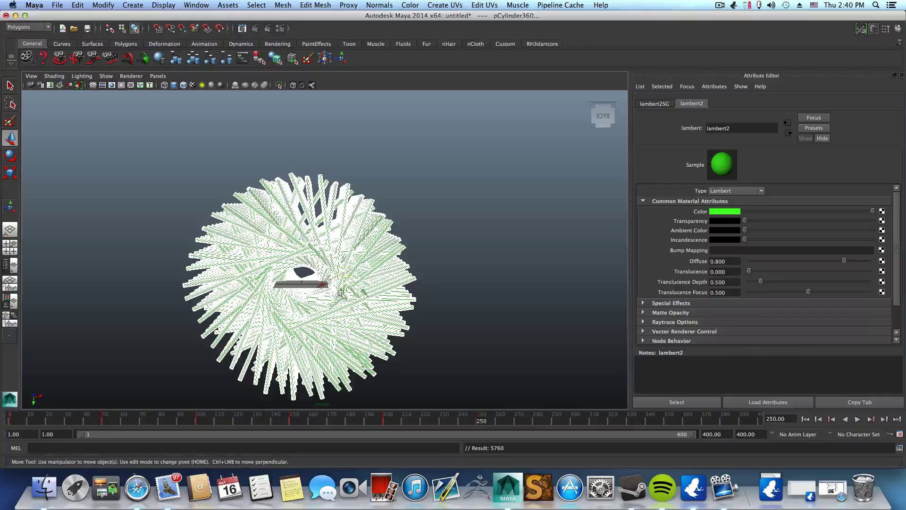
{"action": "left_click_drag", "start_coordinate": [340, 287], "coordinate": [379, 224]}
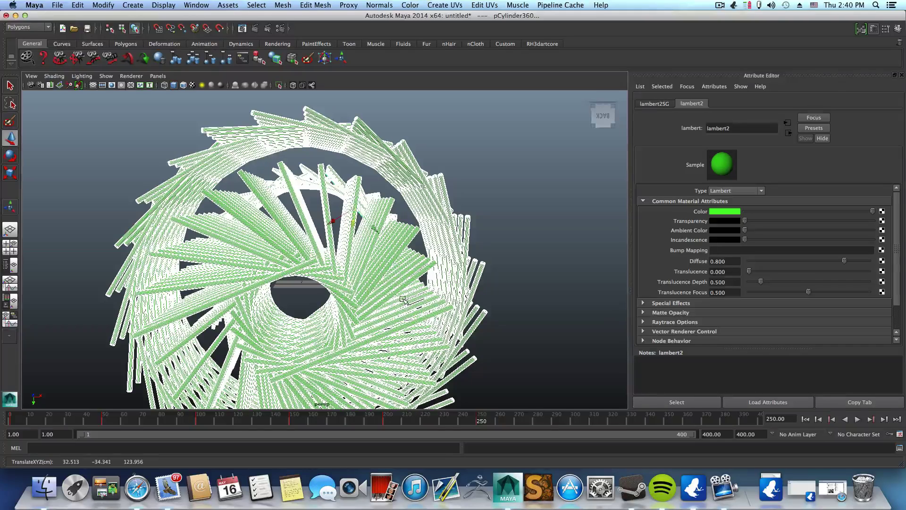
{"action": "scroll", "coordinate": [425, 322], "scroll_direction": "down", "scroll_amount": 3}
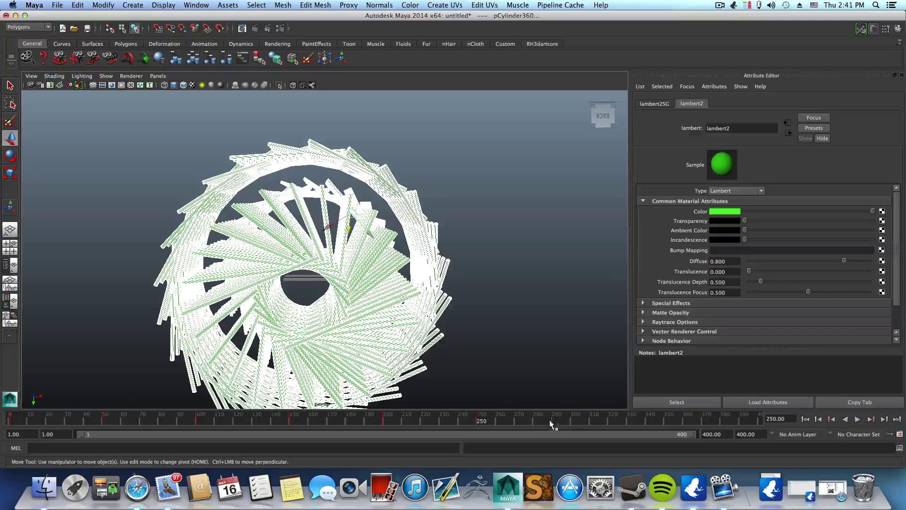
At frame 300, move all rods so they form two narrow concentric rings seen from the back, and set a keyframe.
{"action": "left_click", "coordinate": [568, 420]}
{"action": "left_click", "coordinate": [571, 420]}
{"action": "left_click_drag", "start_coordinate": [486, 313], "coordinate": [408, 319], "text": "alt"}
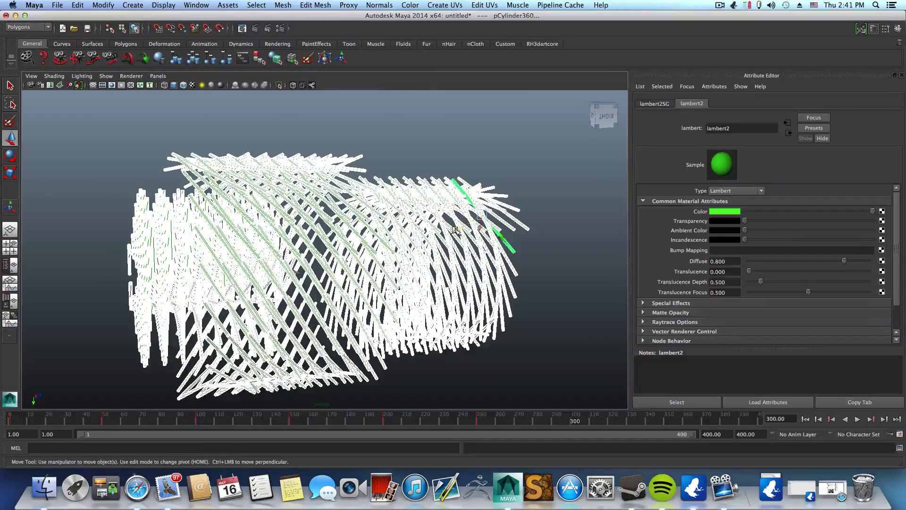
{"action": "right_click_drag", "start_coordinate": [455, 230], "coordinate": [379, 267], "text": "alt"}
{"action": "left_click_drag", "start_coordinate": [380, 267], "coordinate": [311, 319]}
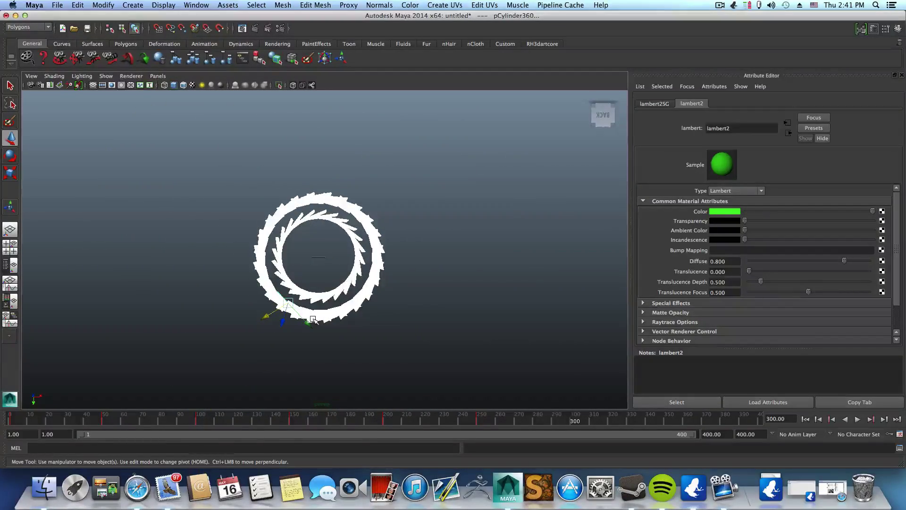
{"action": "key", "text": "s"}
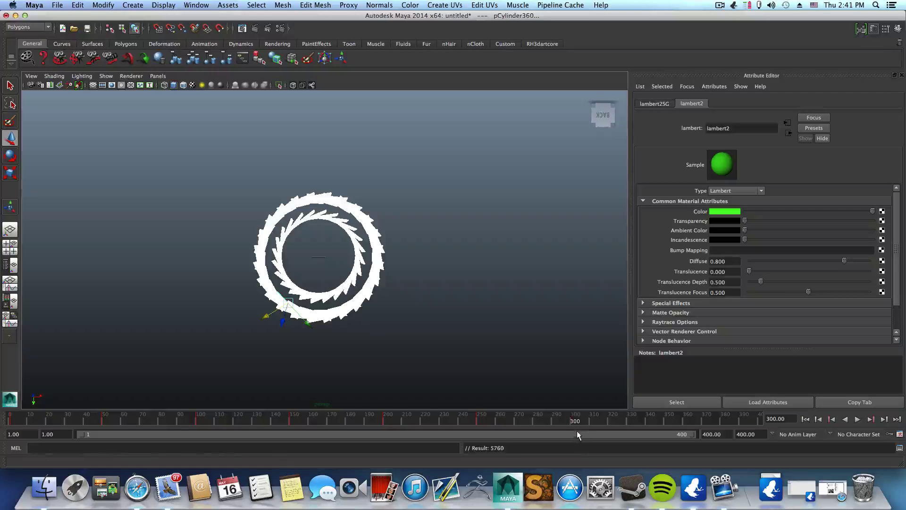
Rotate all rods at frame 300 to about 186.3, 143.1, 187.5 degrees into a crisscross ring pattern and key the rotation.
{"action": "left_click", "coordinate": [10, 154]}
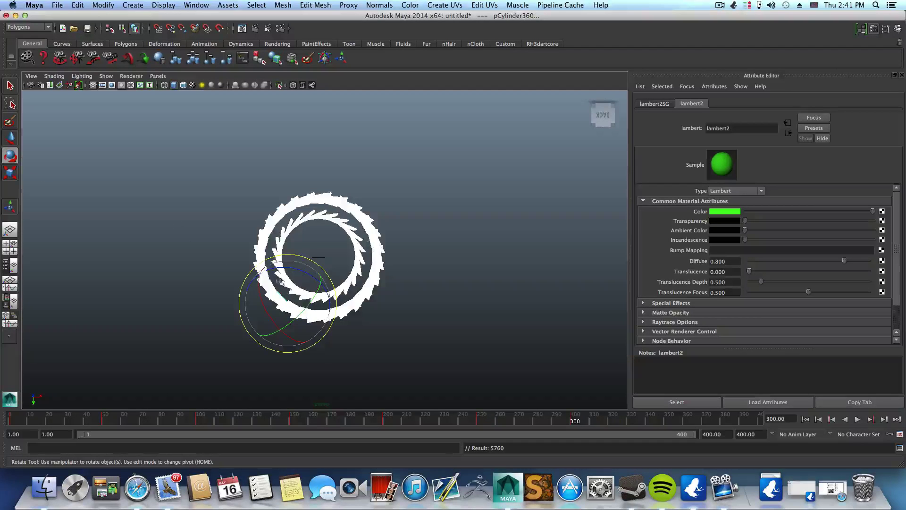
{"action": "left_click_drag", "start_coordinate": [312, 293], "coordinate": [195, 289]}
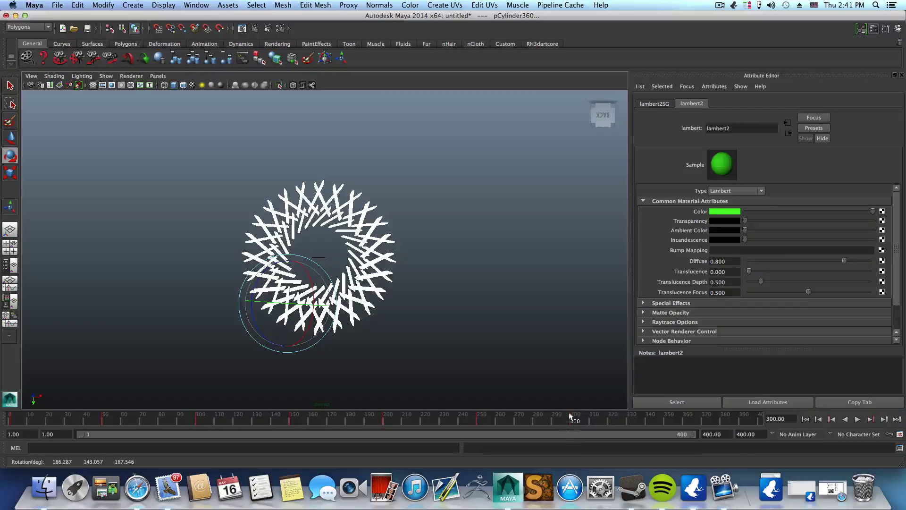
{"action": "key", "text": "s"}
Deselect the rods, return to frame 1 and play the animation through from the back view before stopping it.
{"action": "left_click_drag", "start_coordinate": [318, 212], "coordinate": [453, 302], "text": "alt"}
{"action": "left_click", "coordinate": [489, 297]}
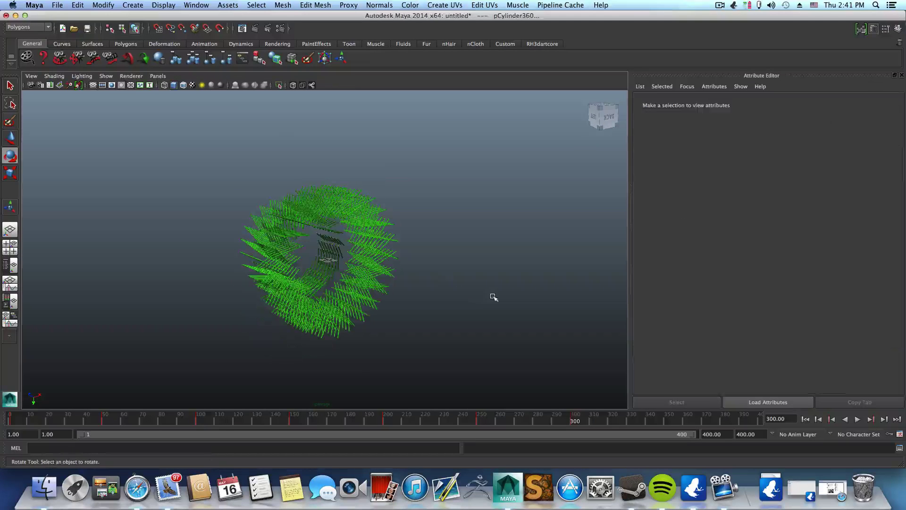
{"action": "left_click", "coordinate": [806, 419]}
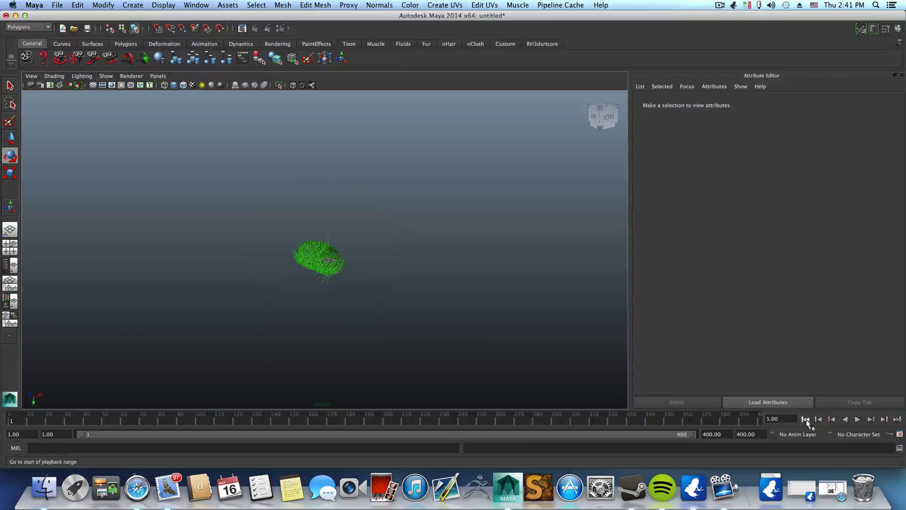
{"action": "left_click_drag", "start_coordinate": [484, 331], "coordinate": [444, 316], "text": "alt"}
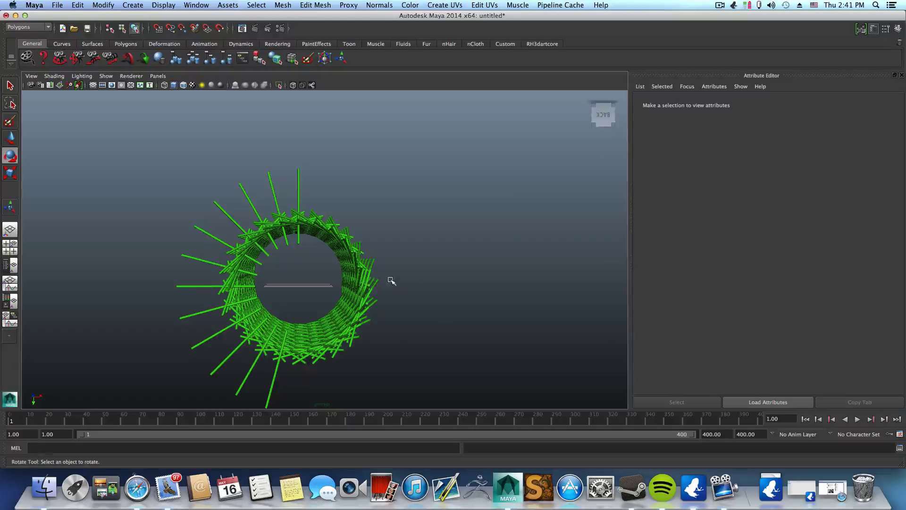
{"action": "left_click", "coordinate": [857, 419]}
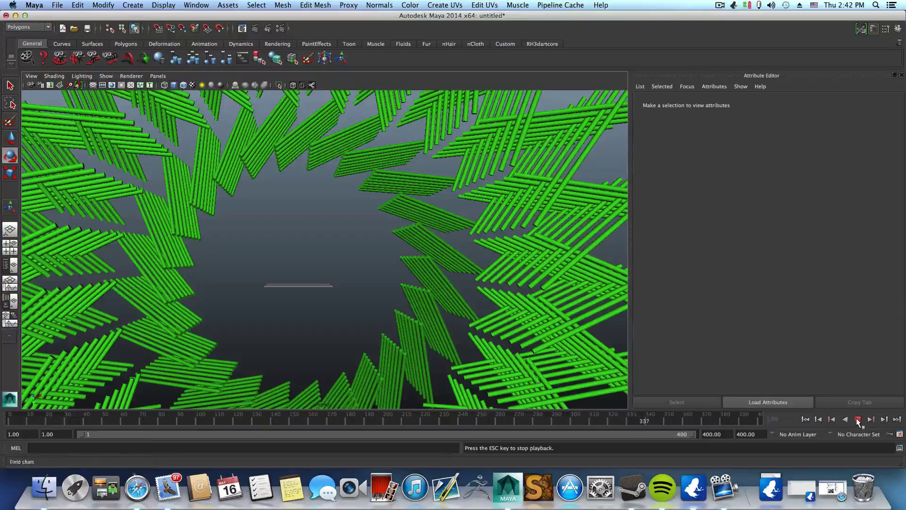
{"action": "left_click", "coordinate": [125, 44]}
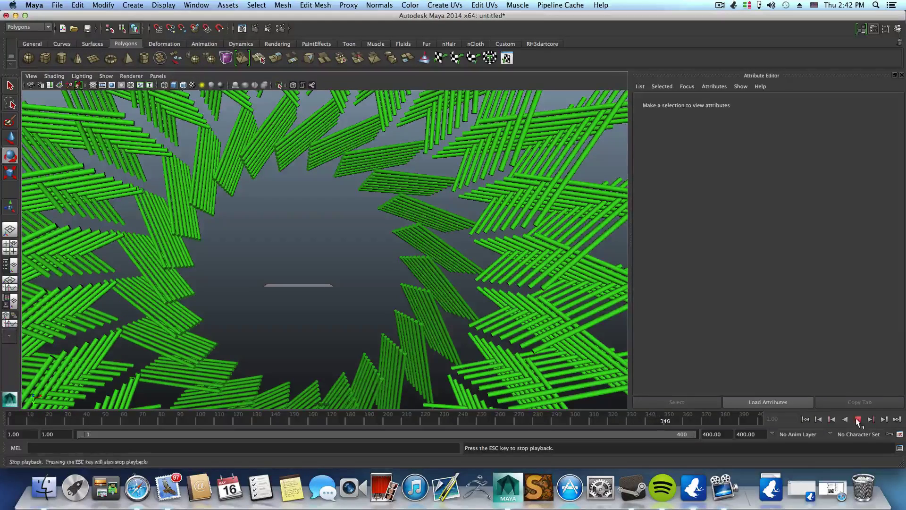
{"action": "left_click", "coordinate": [858, 420]}
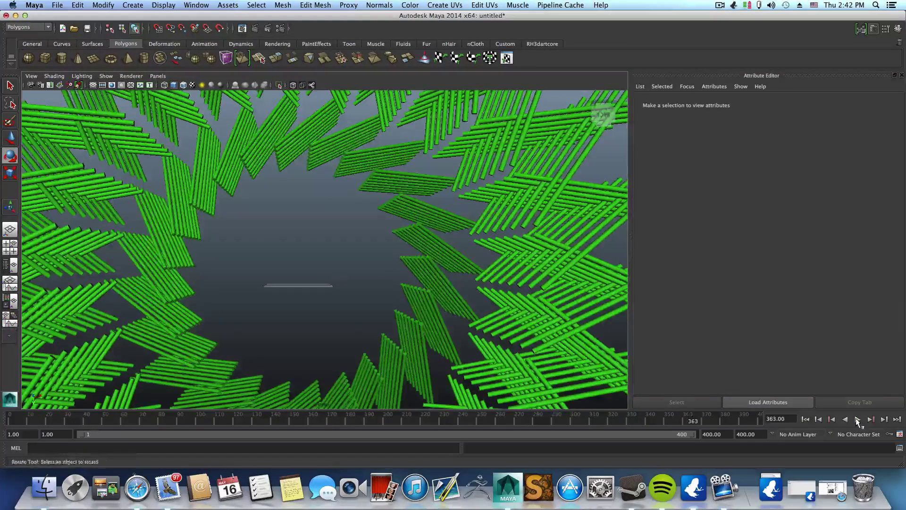
Resume playback to check how the whole ring loops back to its start, stop it and inspect the tunnel from the side.
{"action": "scroll", "coordinate": [283, 261], "scroll_direction": "down", "scroll_amount": 5}
{"action": "key", "text": "alt+v"}
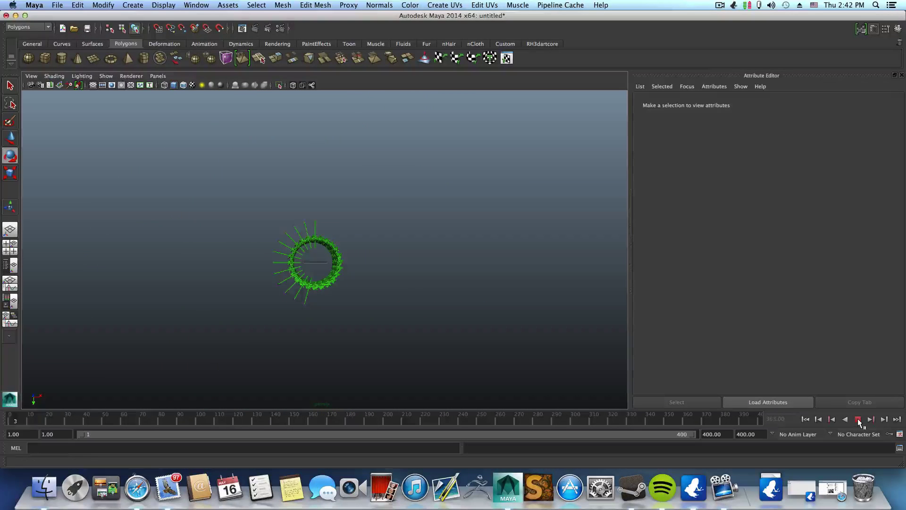
{"action": "left_click", "coordinate": [858, 419]}
{"action": "left_click_drag", "start_coordinate": [484, 325], "coordinate": [340, 312], "text": "alt"}
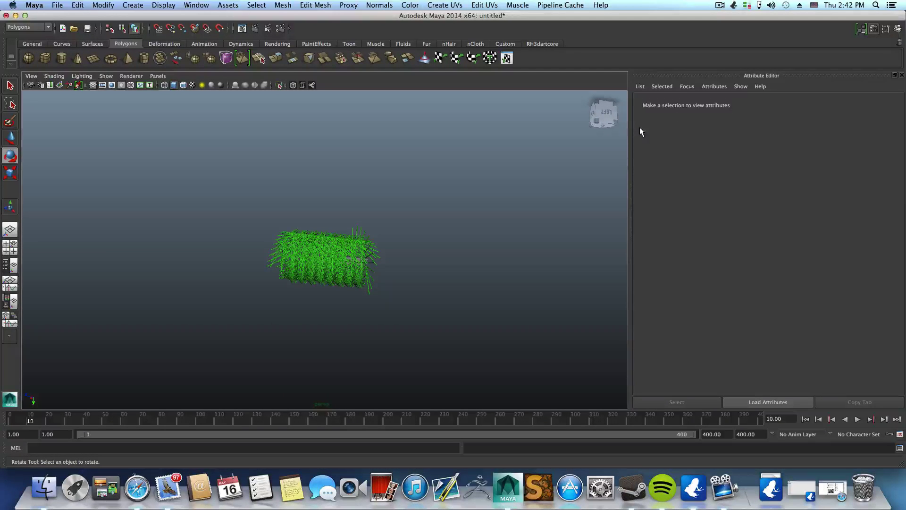
{"action": "left_click", "coordinate": [719, 6]}
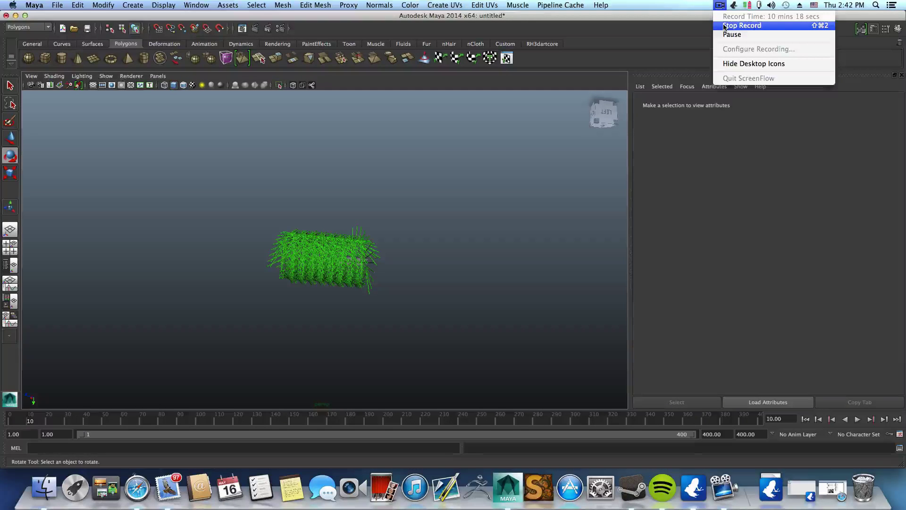